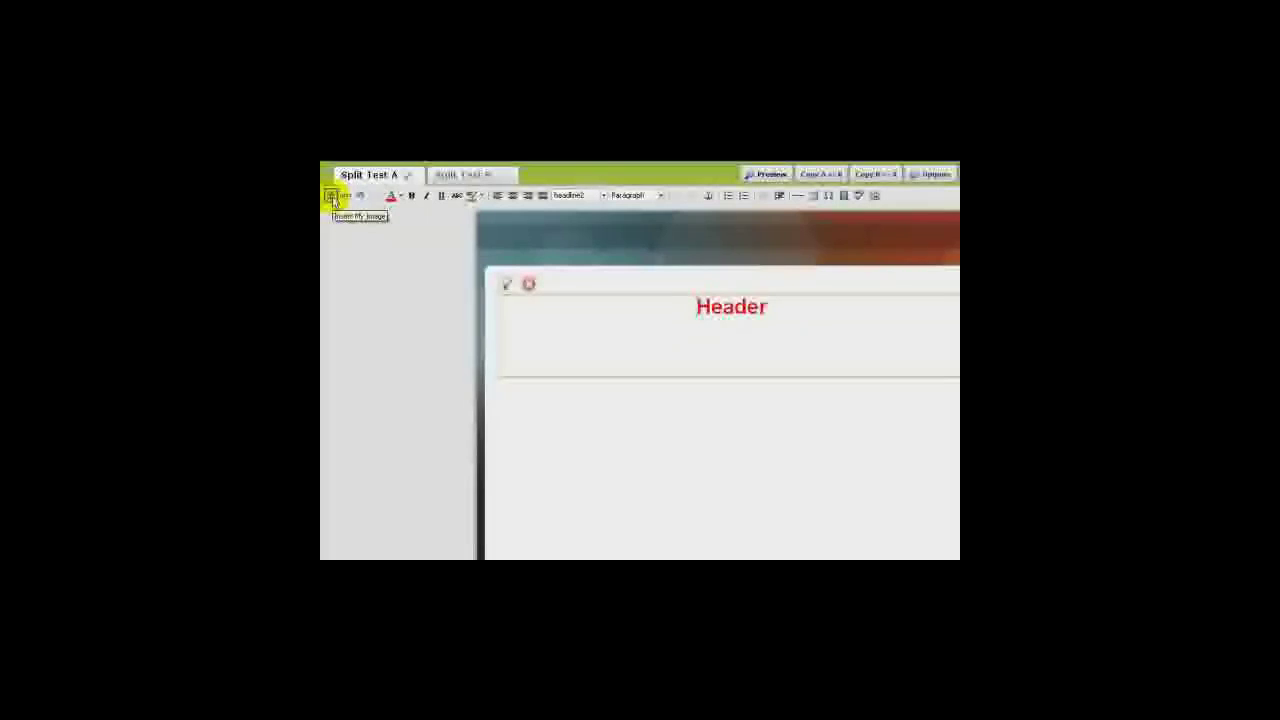
Close the header textbox's text editor and move the header up near the top of the page.
click(504, 285)
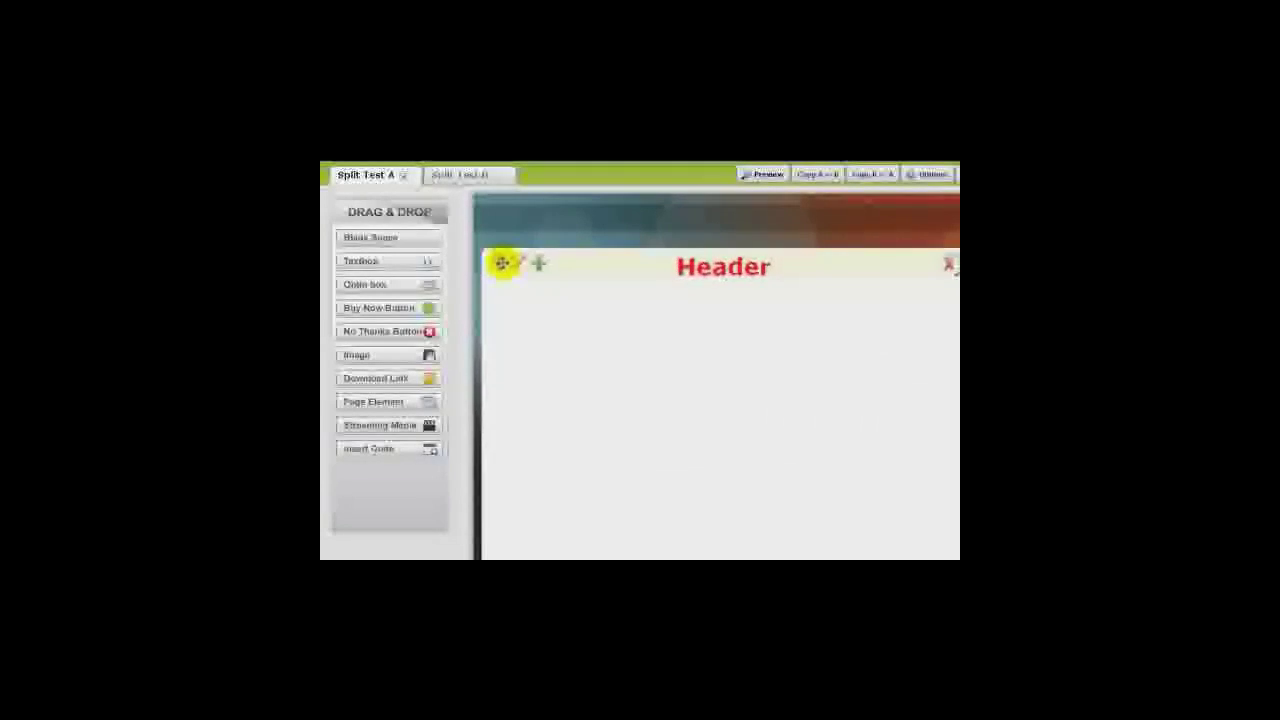
click(507, 268)
mouse_move(509, 280)
mouse_down()
mouse_move(514, 403)
mouse_move(520, 262)
mouse_up()
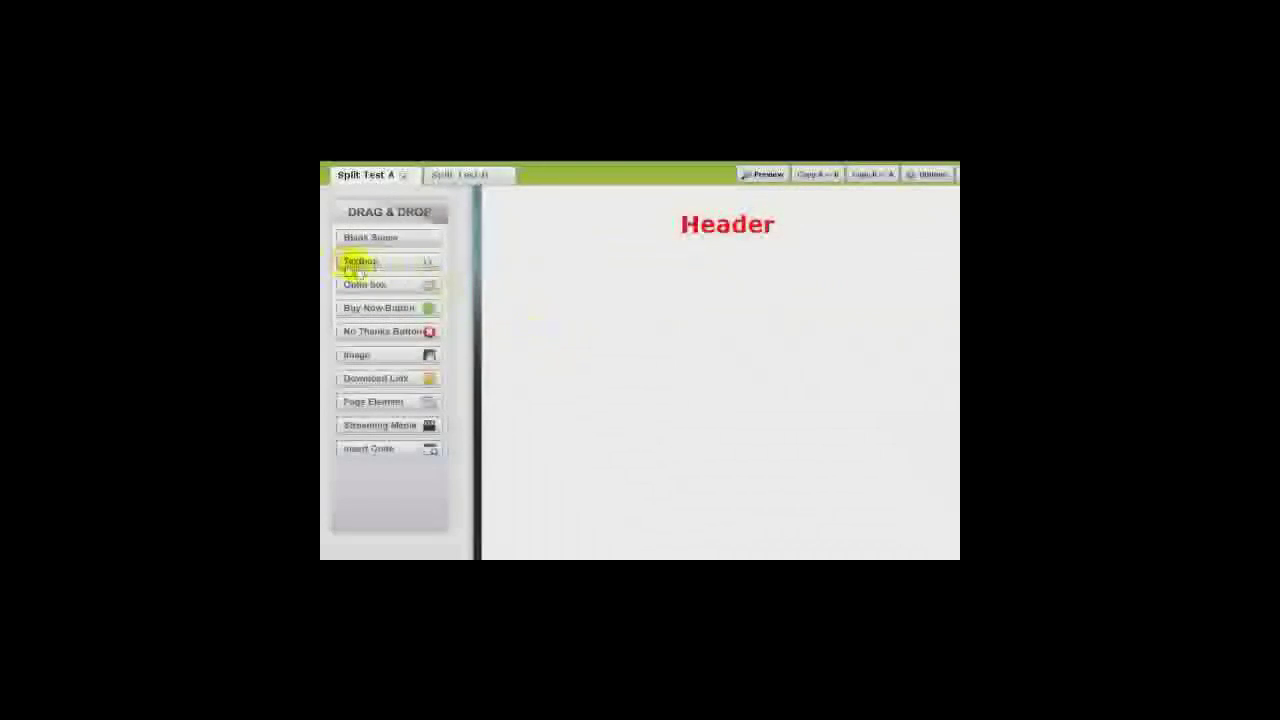
Add an optin box below the header, keep its list selection, and choose the dashed-border form template.
drag(360, 287, 698, 290)
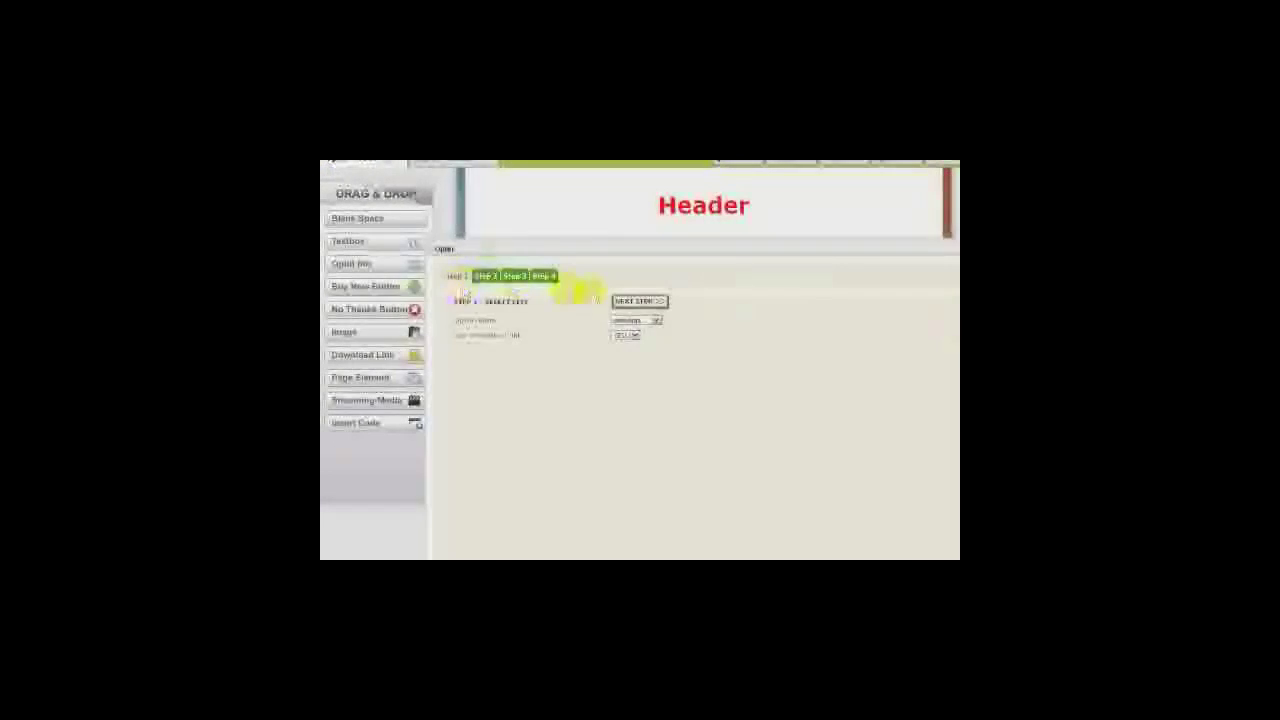
click(645, 328)
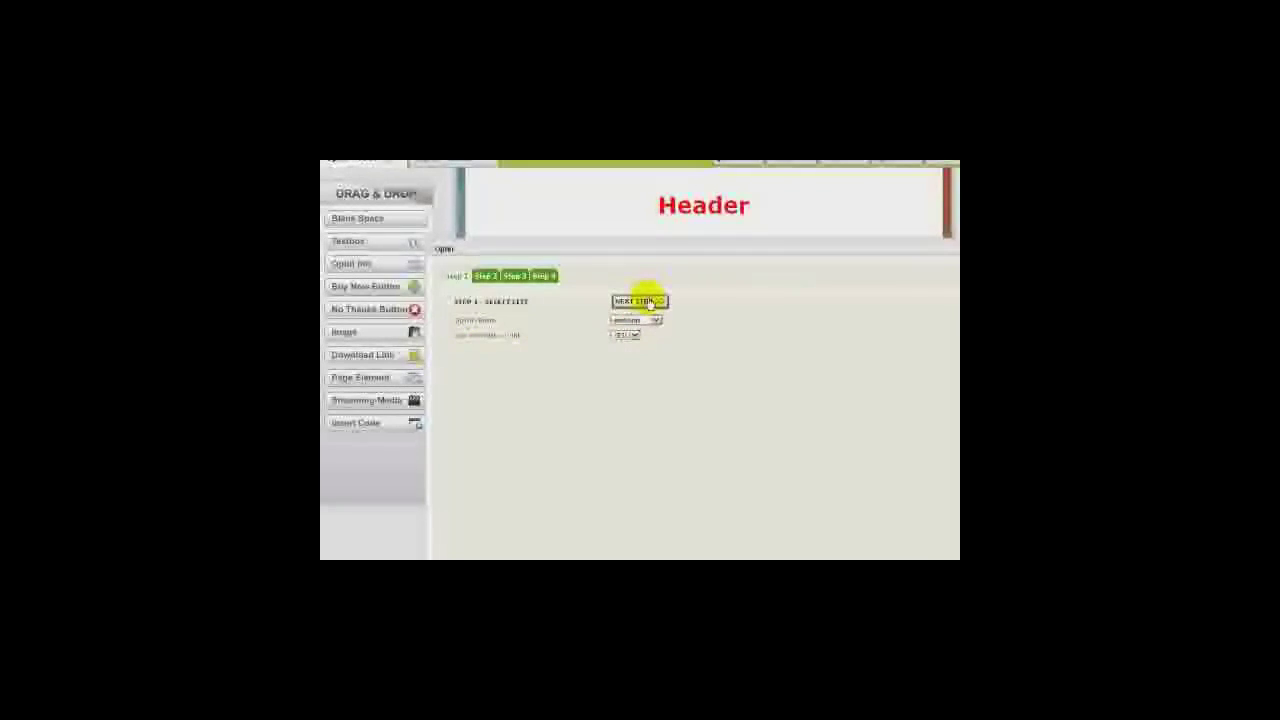
click(645, 301)
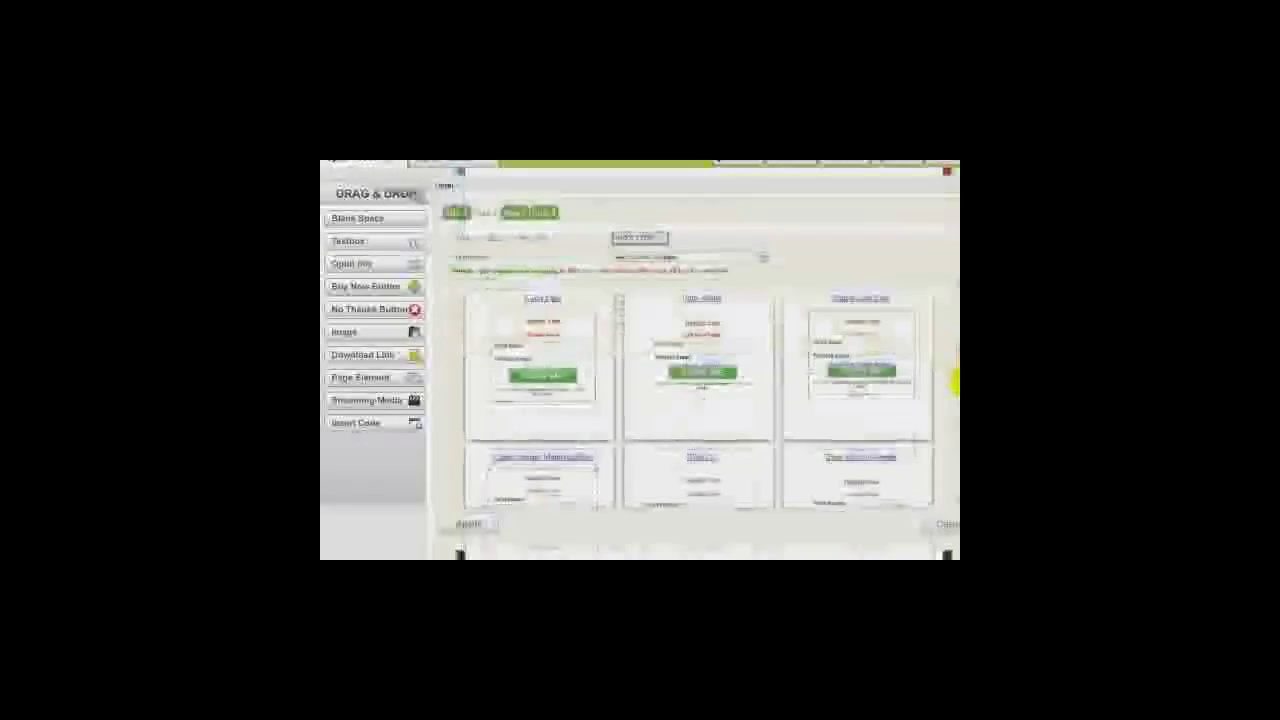
click(531, 374)
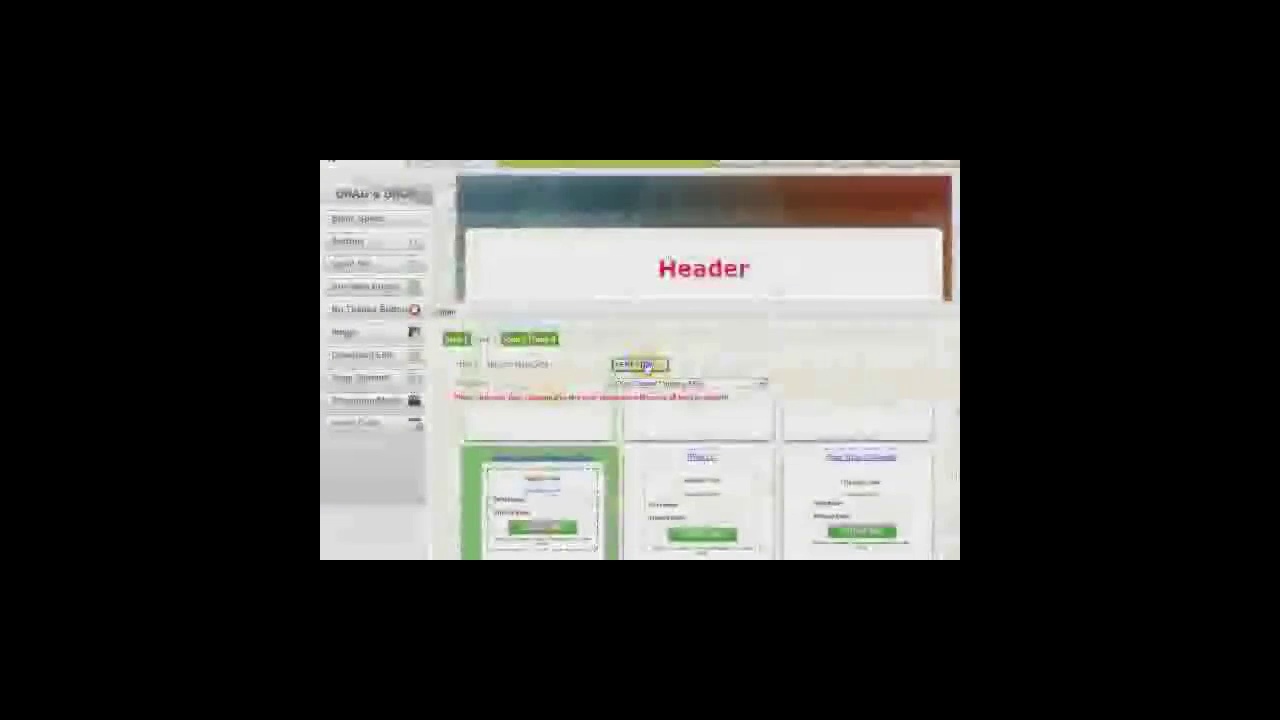
click(639, 364)
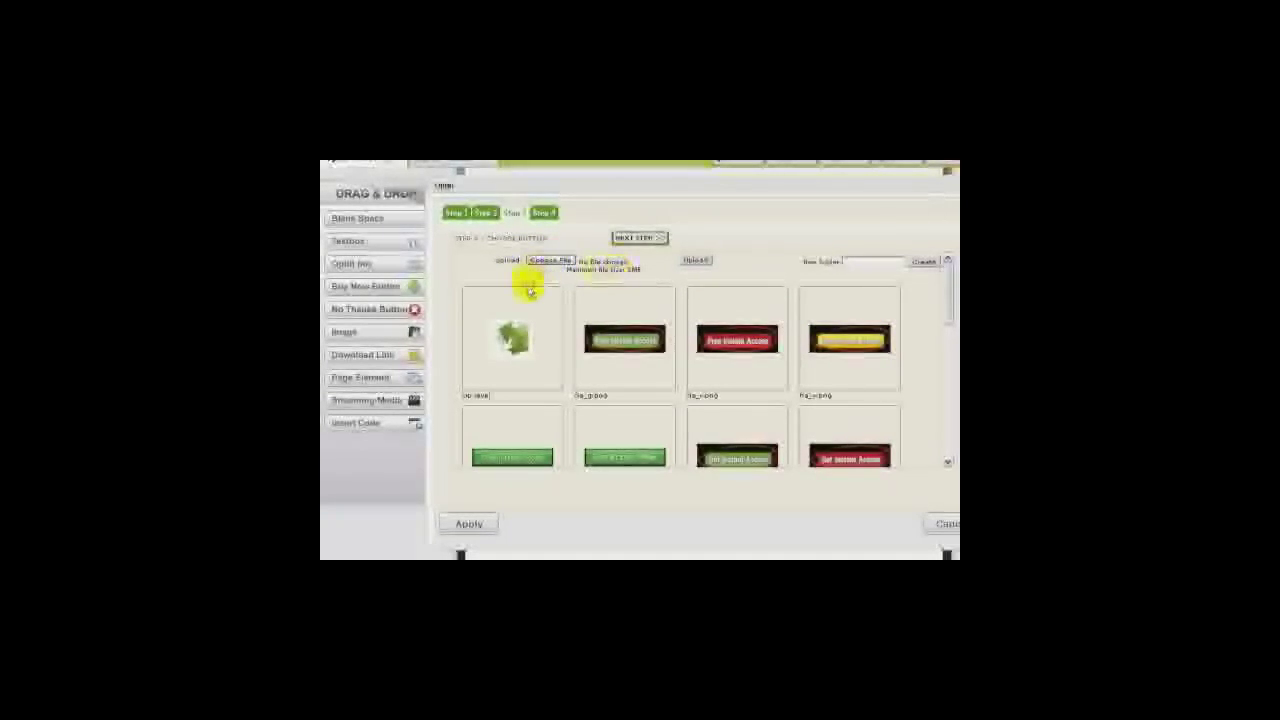
Choose the red Free Instant Access image as the optin form's button and proceed to the form editing step.
scroll(700, 300, down, 1)
click(742, 292)
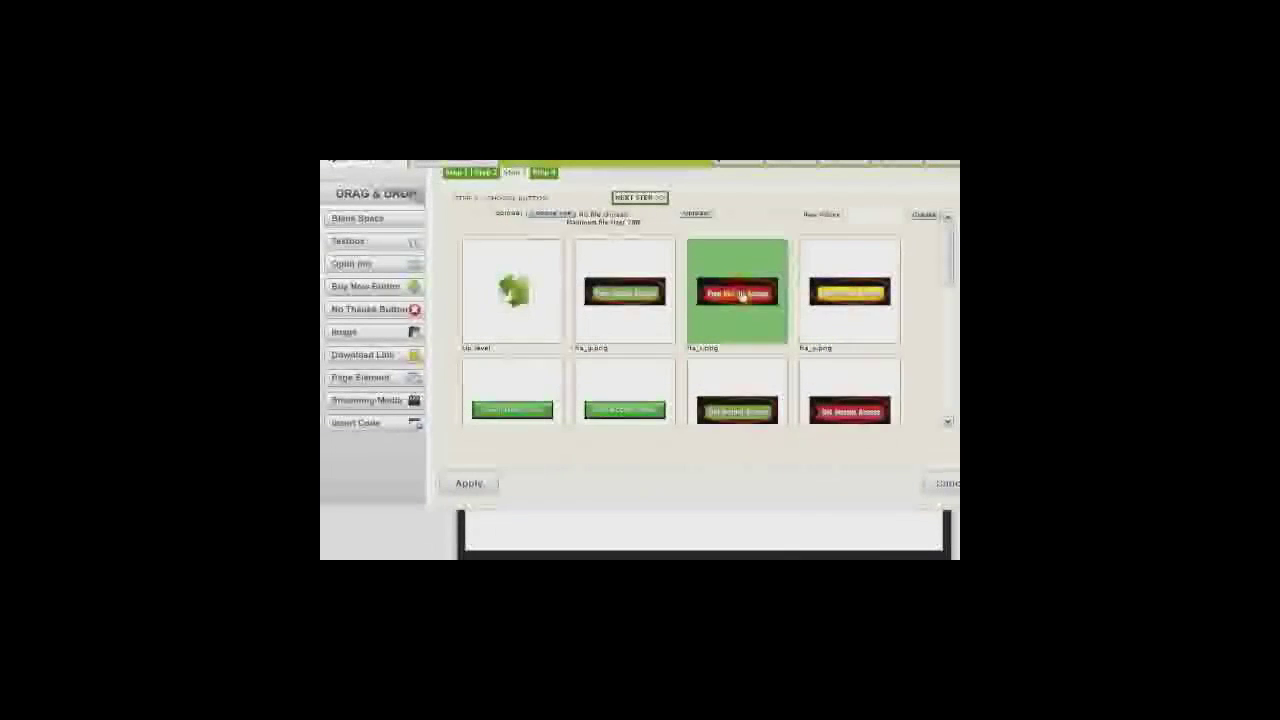
scroll(915, 322, up, 3)
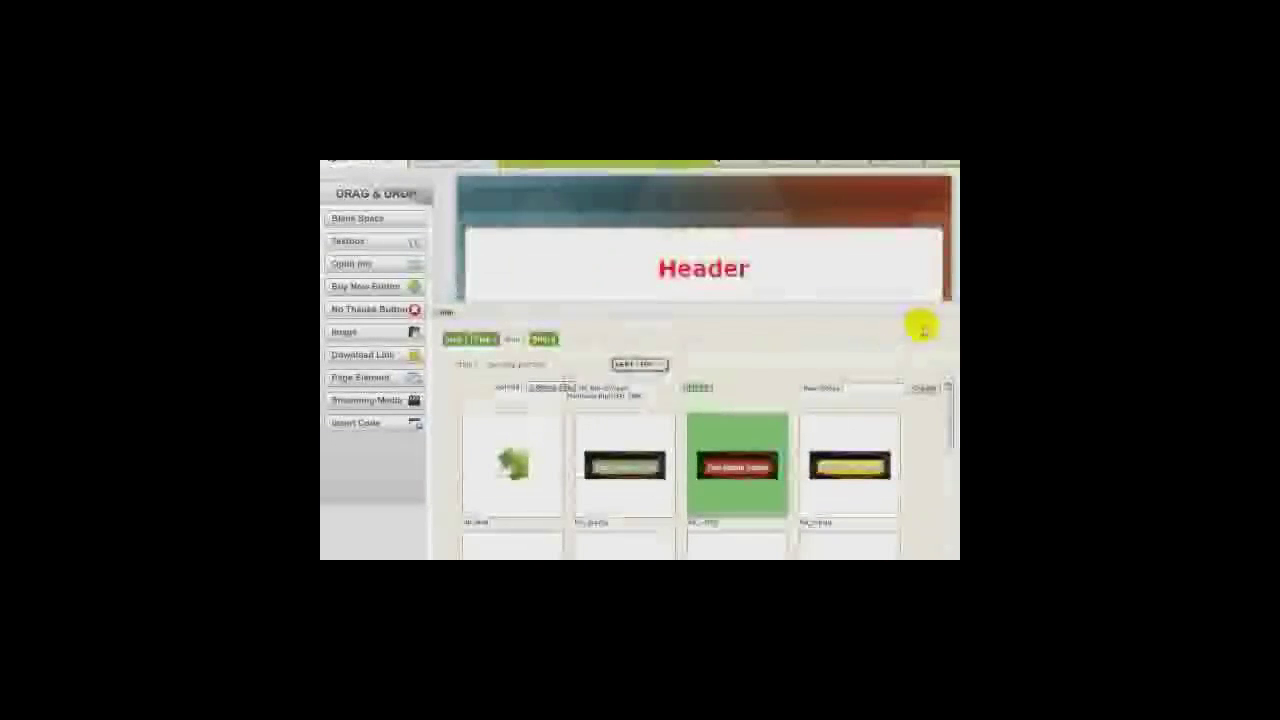
click(636, 364)
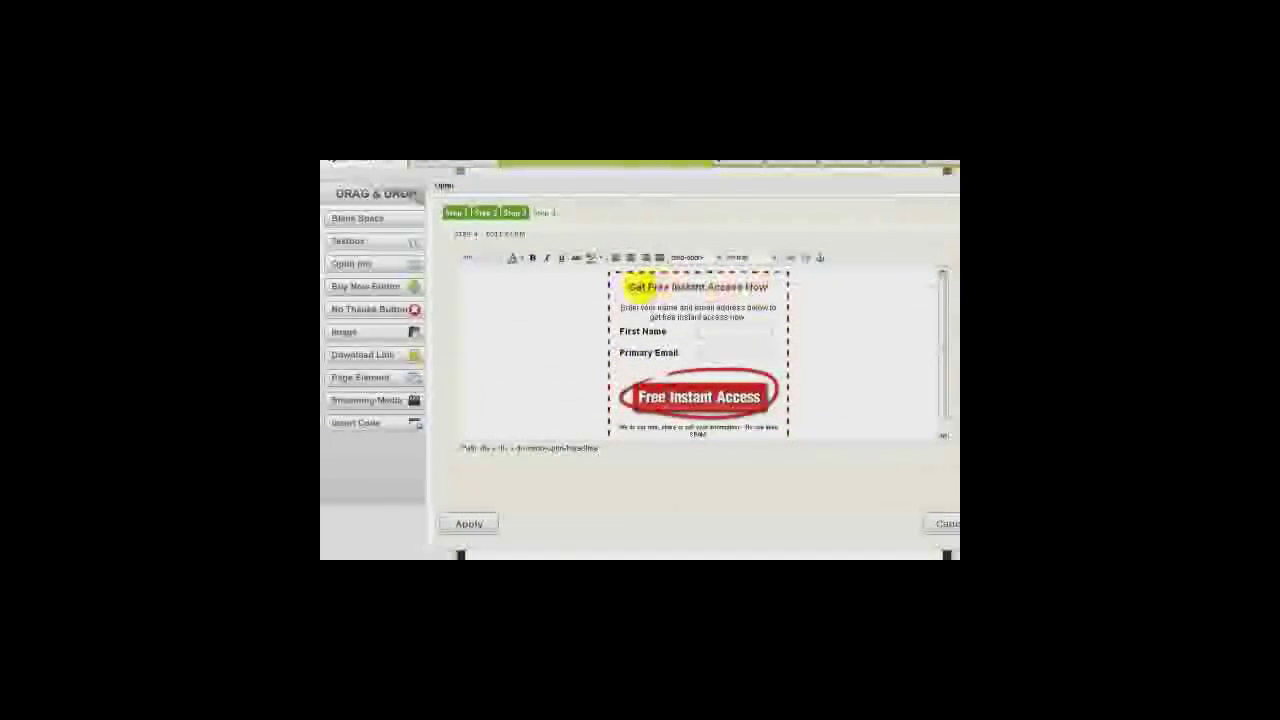
Check the editable text in the optin form, including the privacy note, and apply the form to the page.
click(798, 372)
drag(619, 427, 760, 435)
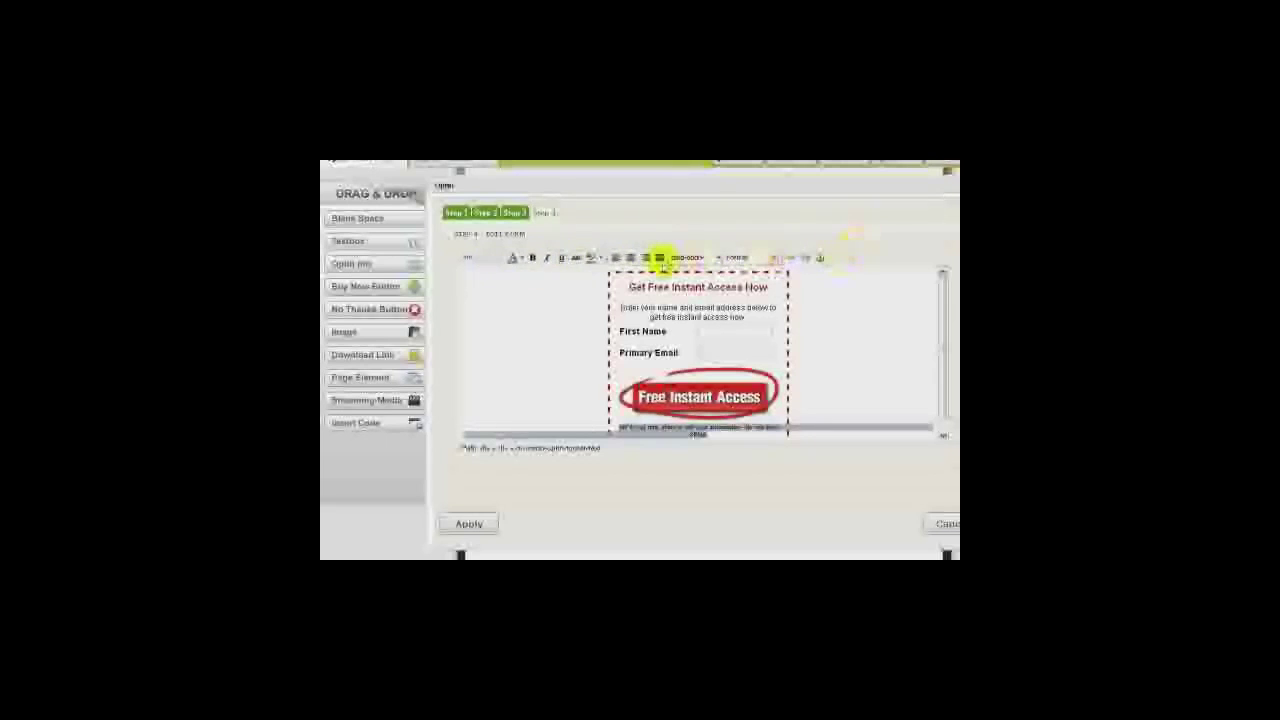
click(766, 330)
scroll(474, 500, down, 1)
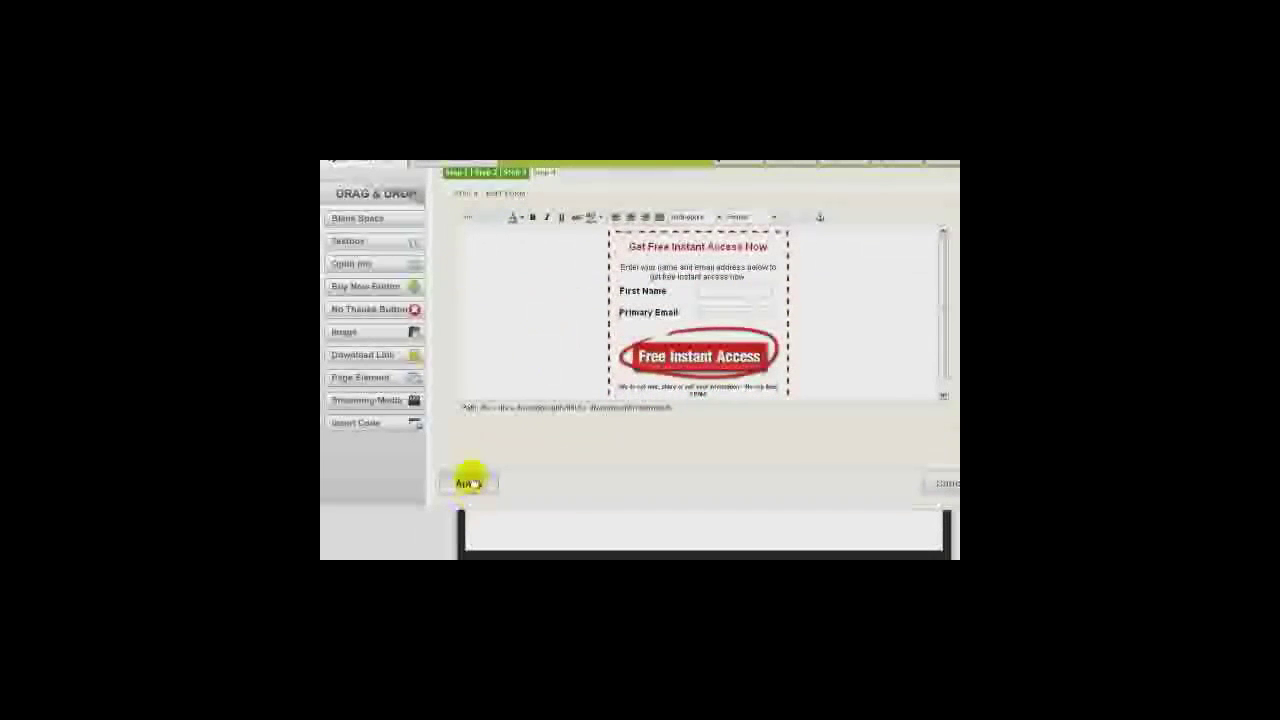
click(469, 483)
scroll(829, 380, up, 3)
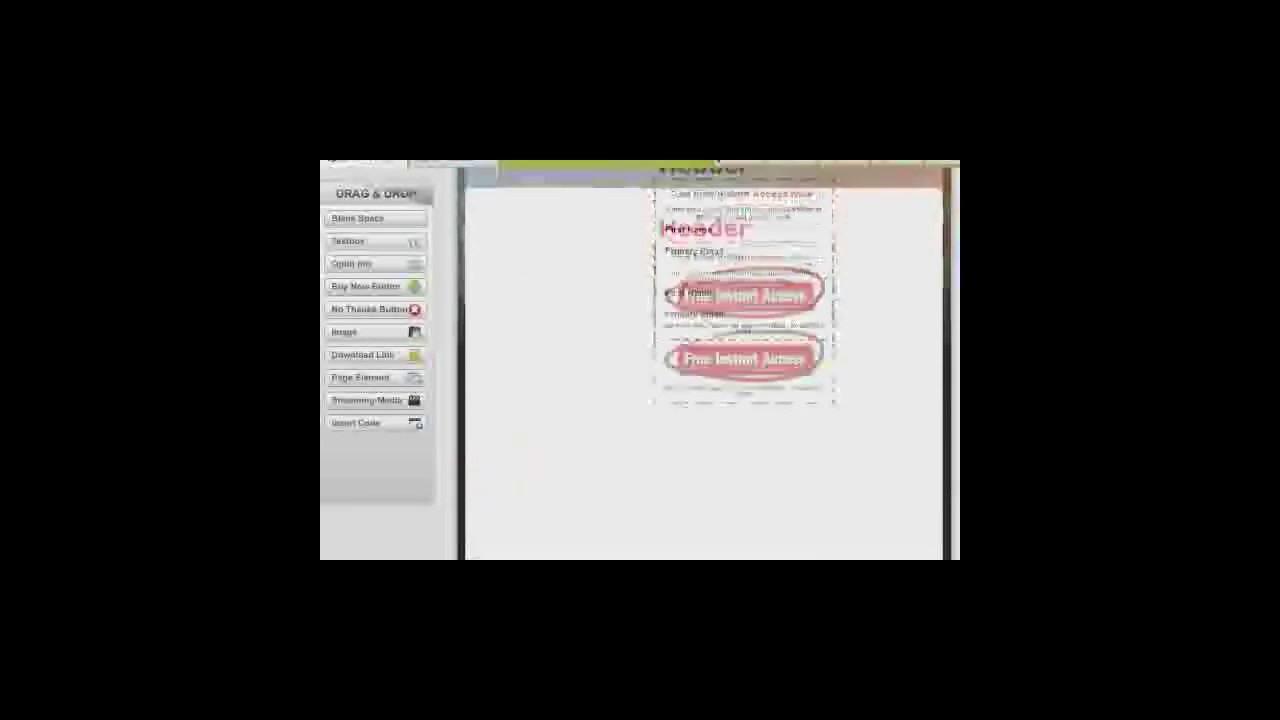
Examine the optin box's visibility, duplication, alignment, size and timing settings.
click(785, 305)
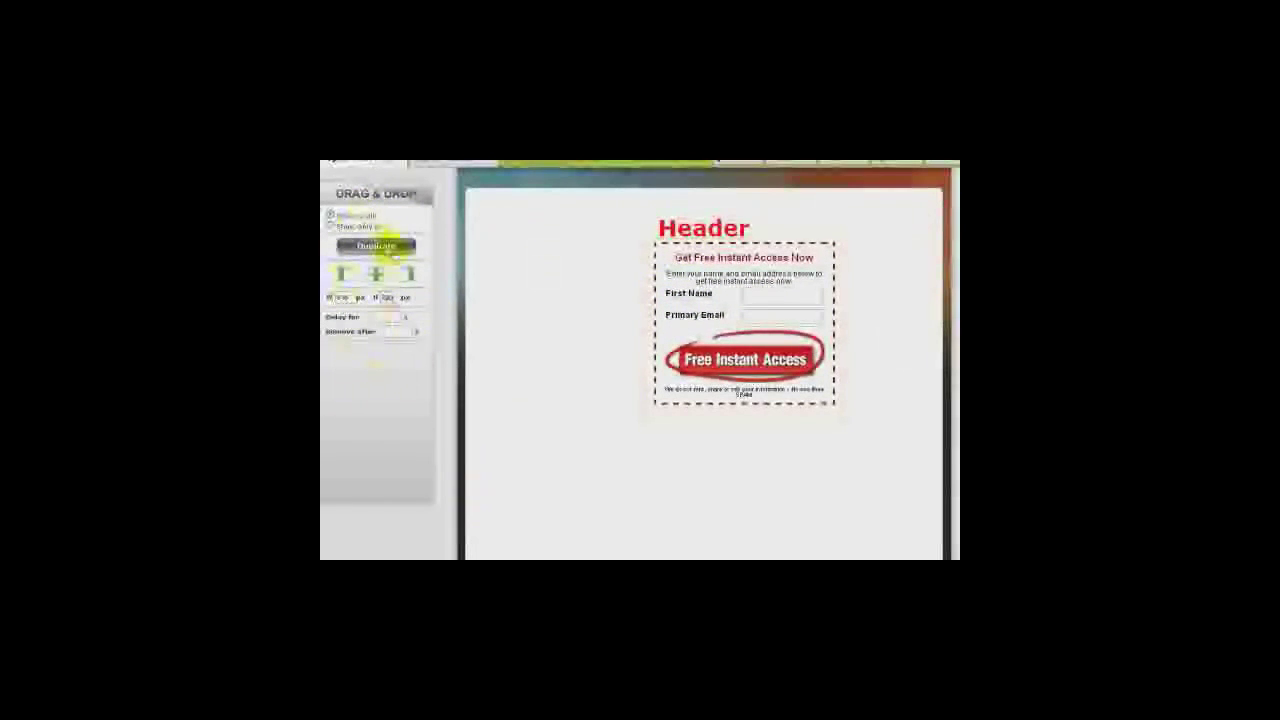
click(333, 225)
click(406, 254)
click(331, 216)
click(588, 315)
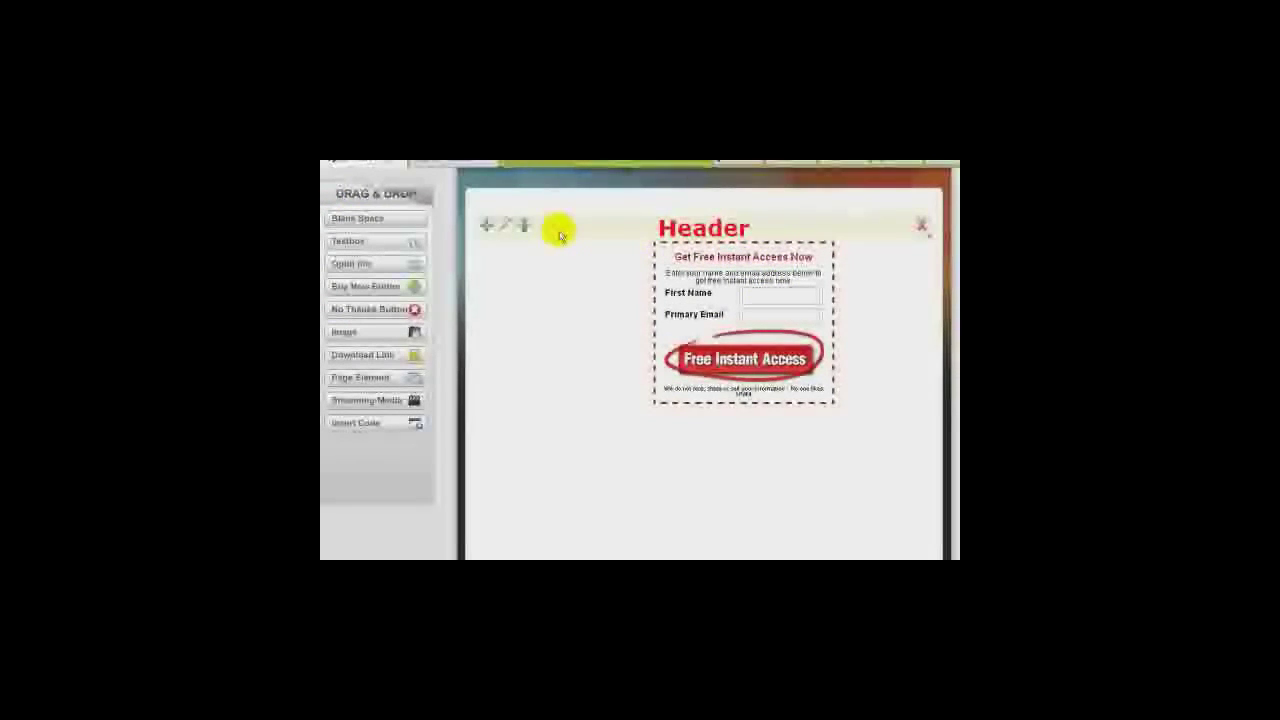
Move the optin box toward the page's right edge, below the header.
mouse_move(680, 256)
drag(655, 249, 737, 257)
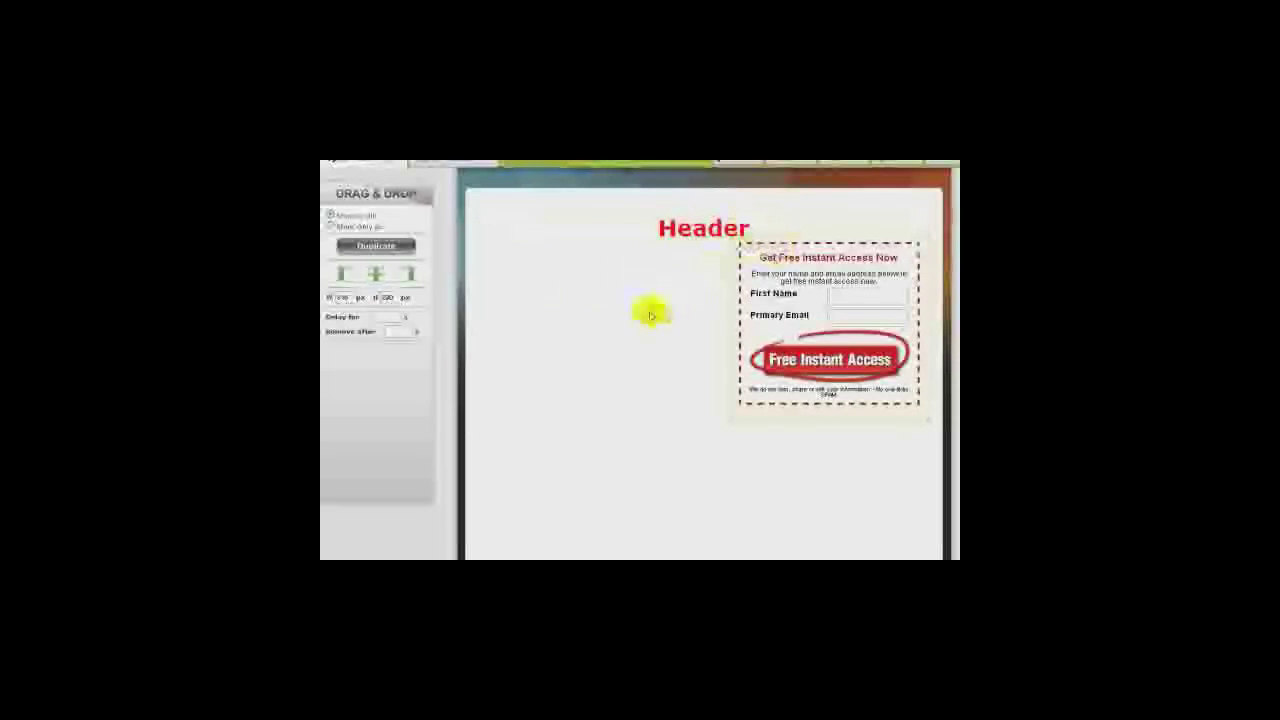
click(509, 320)
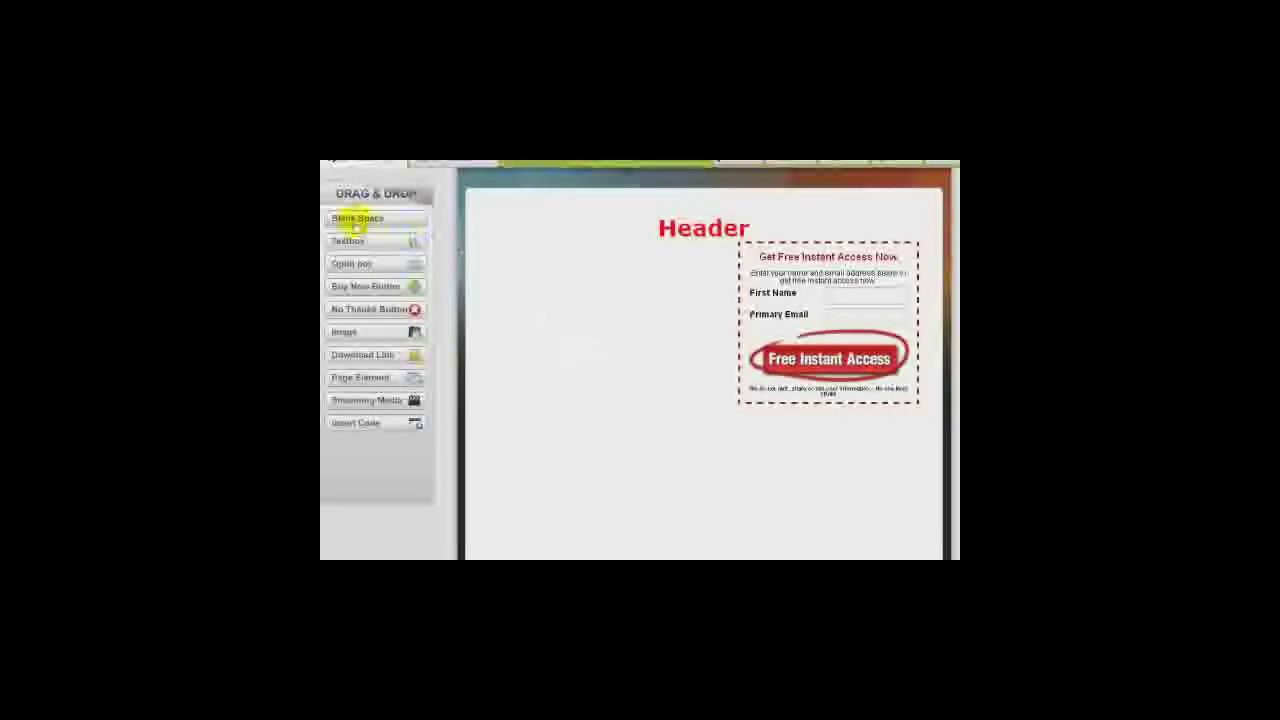
Insert a blank space between the header and the optin box, and reduce its height.
drag(347, 224, 720, 246)
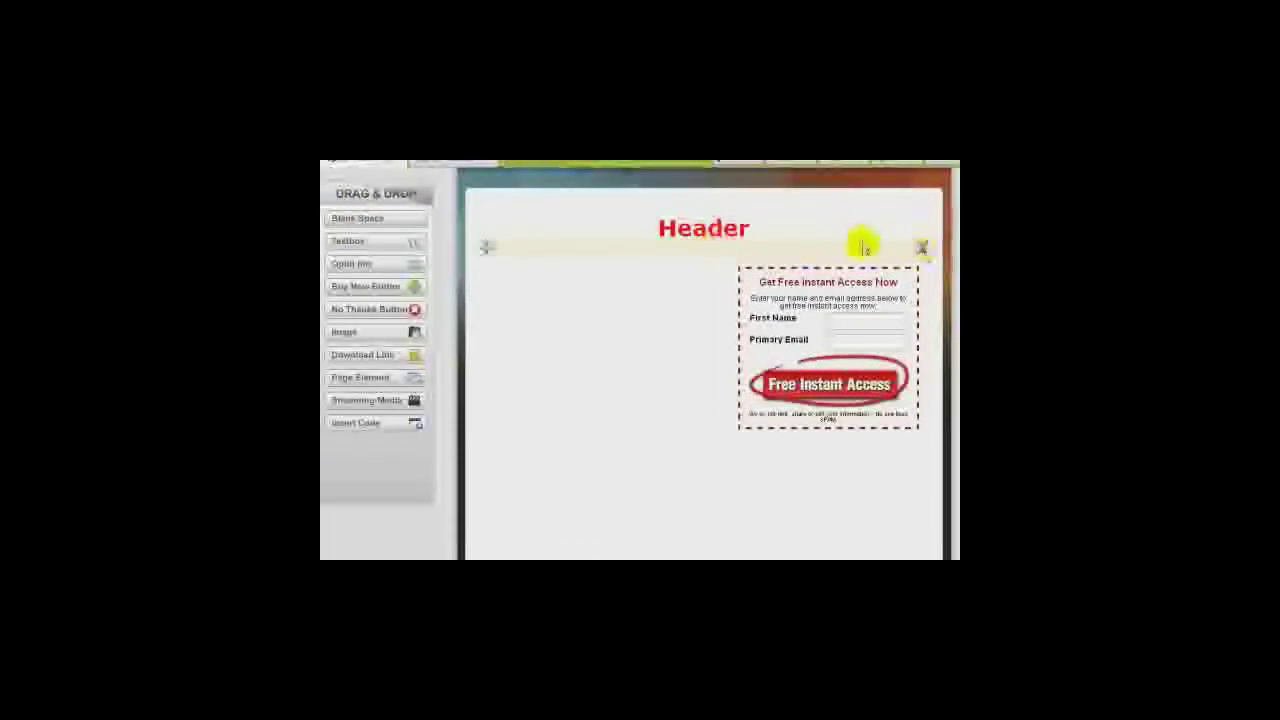
click(926, 243)
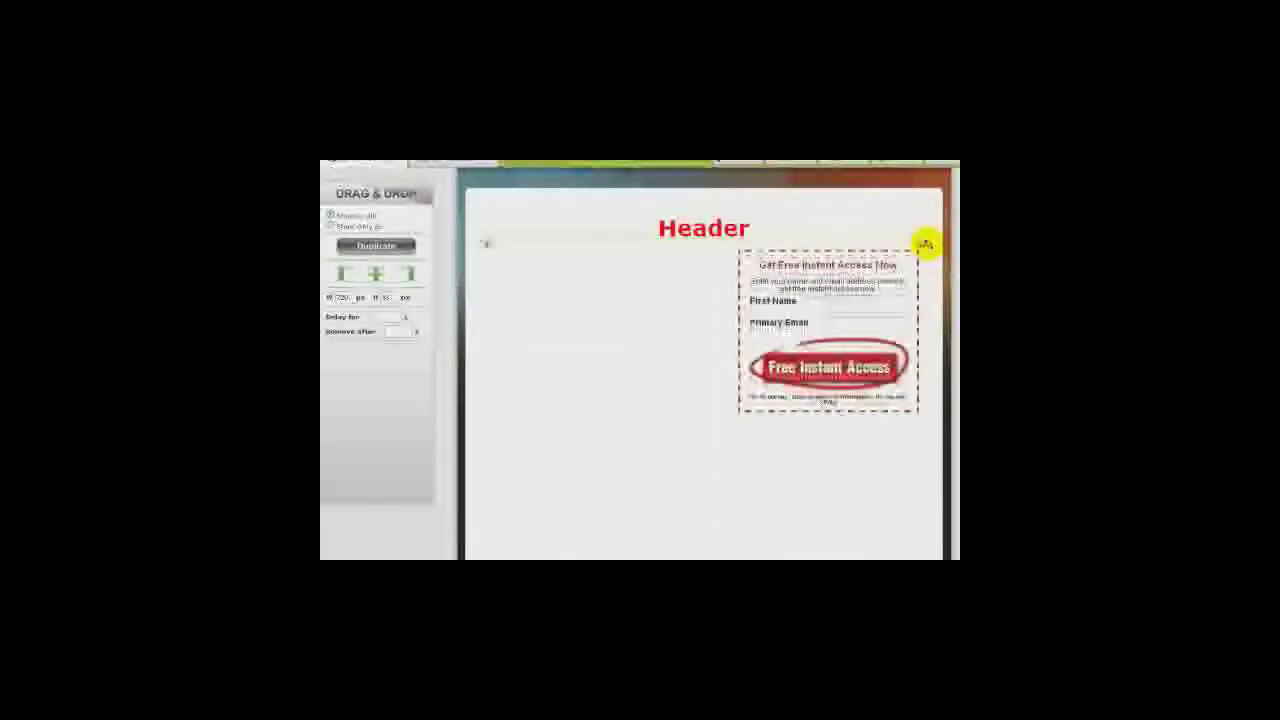
click(660, 328)
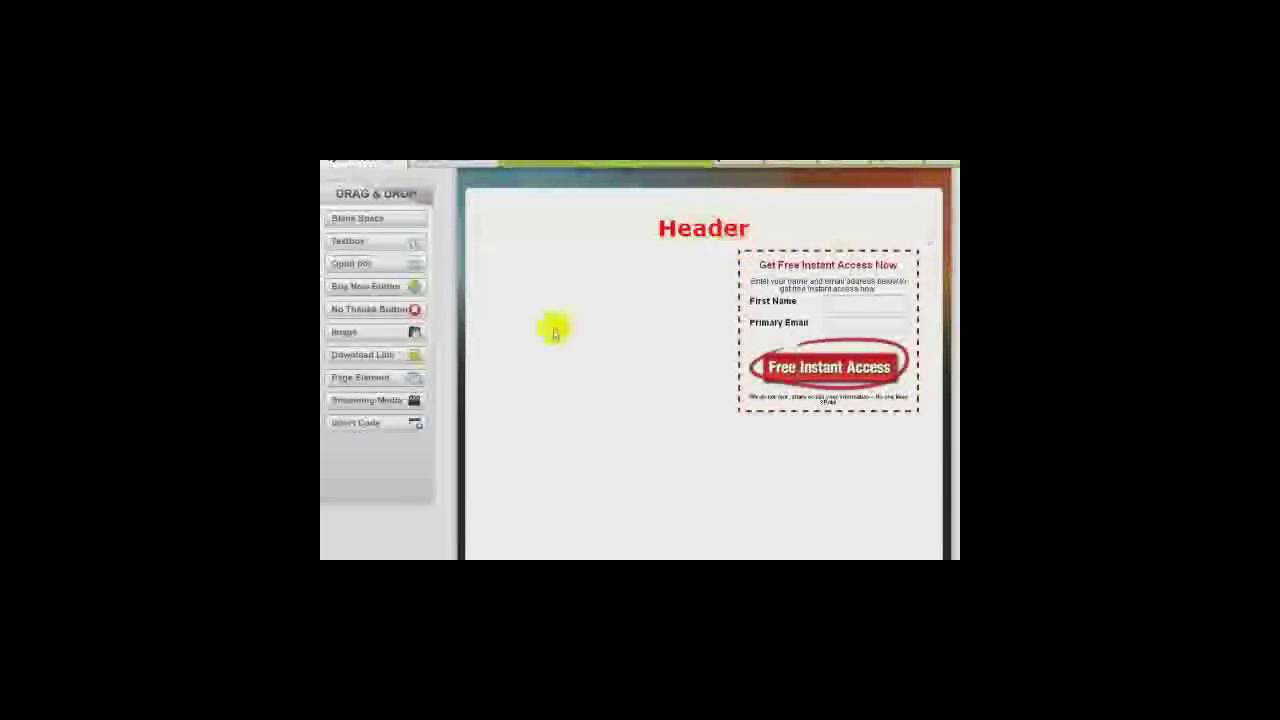
Add a Buy Now button below the optin box for the bigtoe shoes product, using the Paypal Payment plan and the connection link.
drag(365, 286, 717, 465)
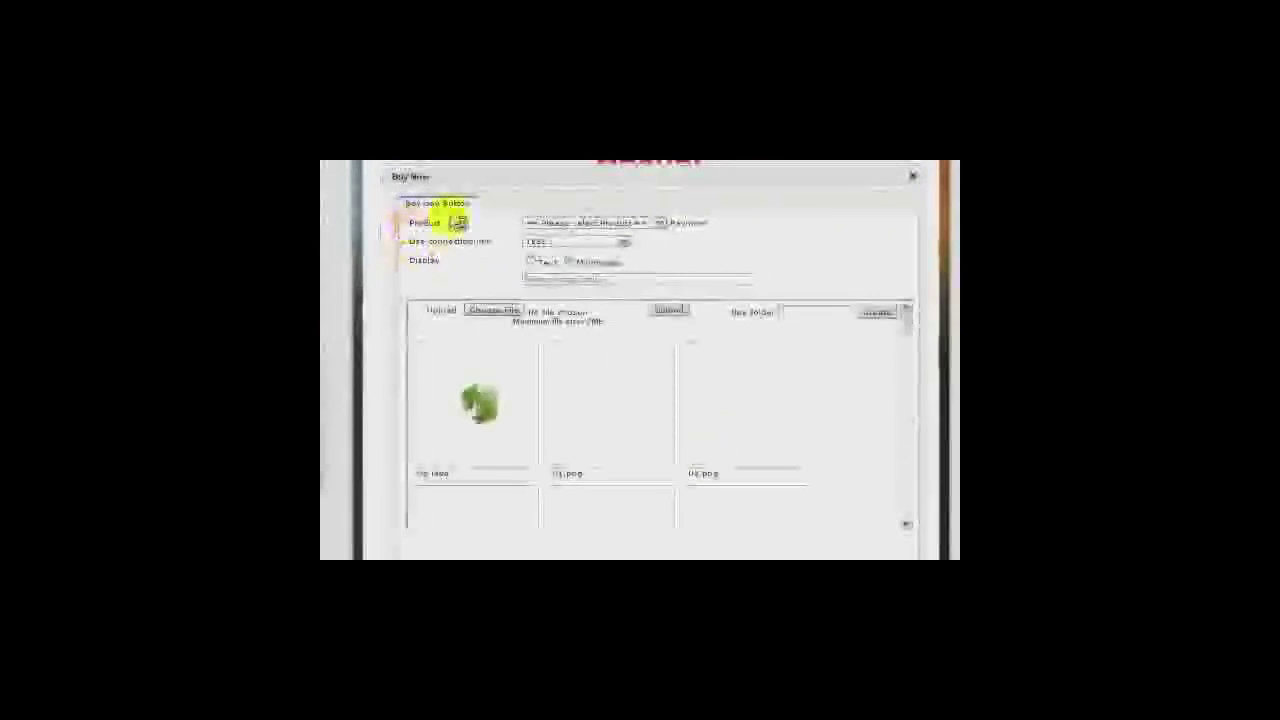
click(565, 223)
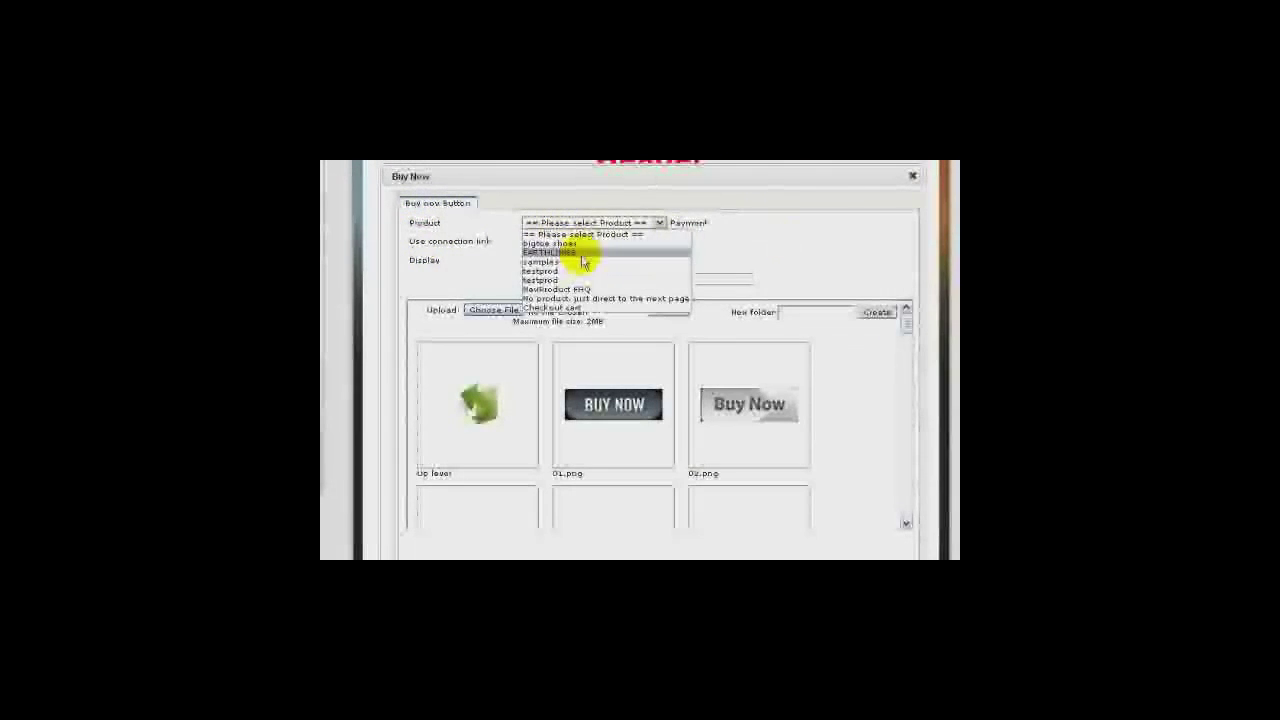
click(571, 244)
click(857, 223)
click(772, 243)
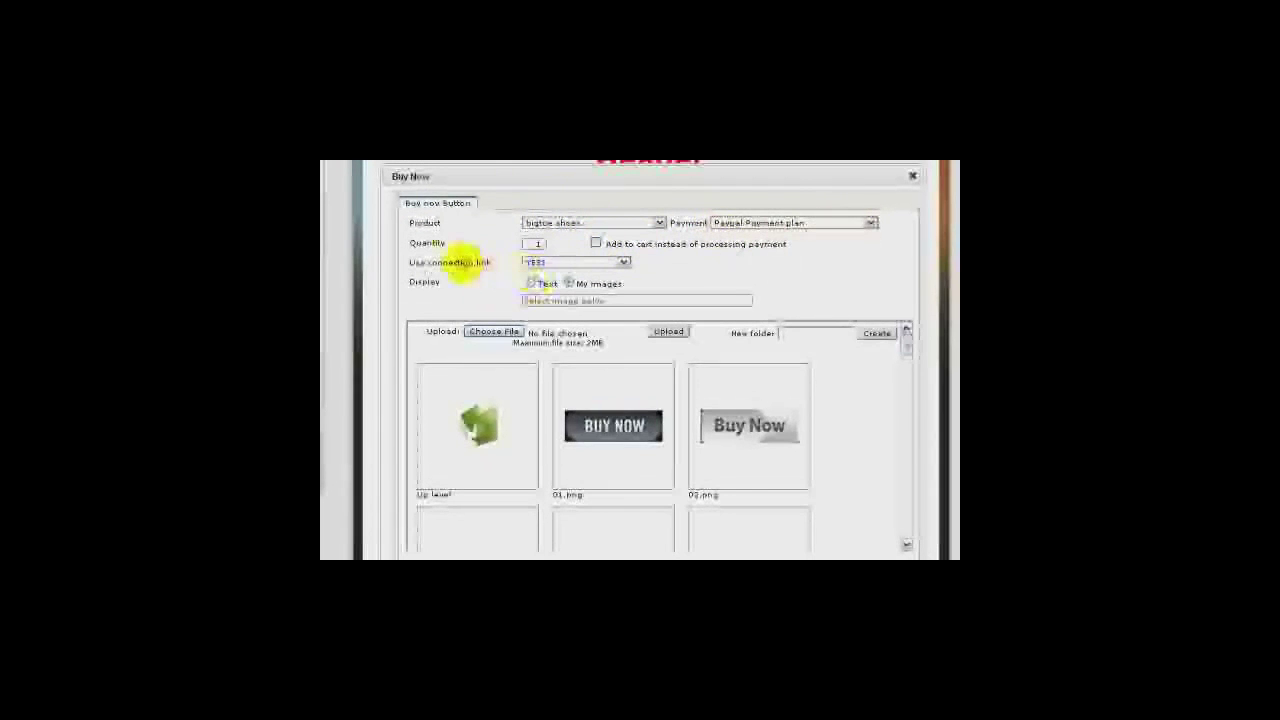
click(598, 264)
click(546, 291)
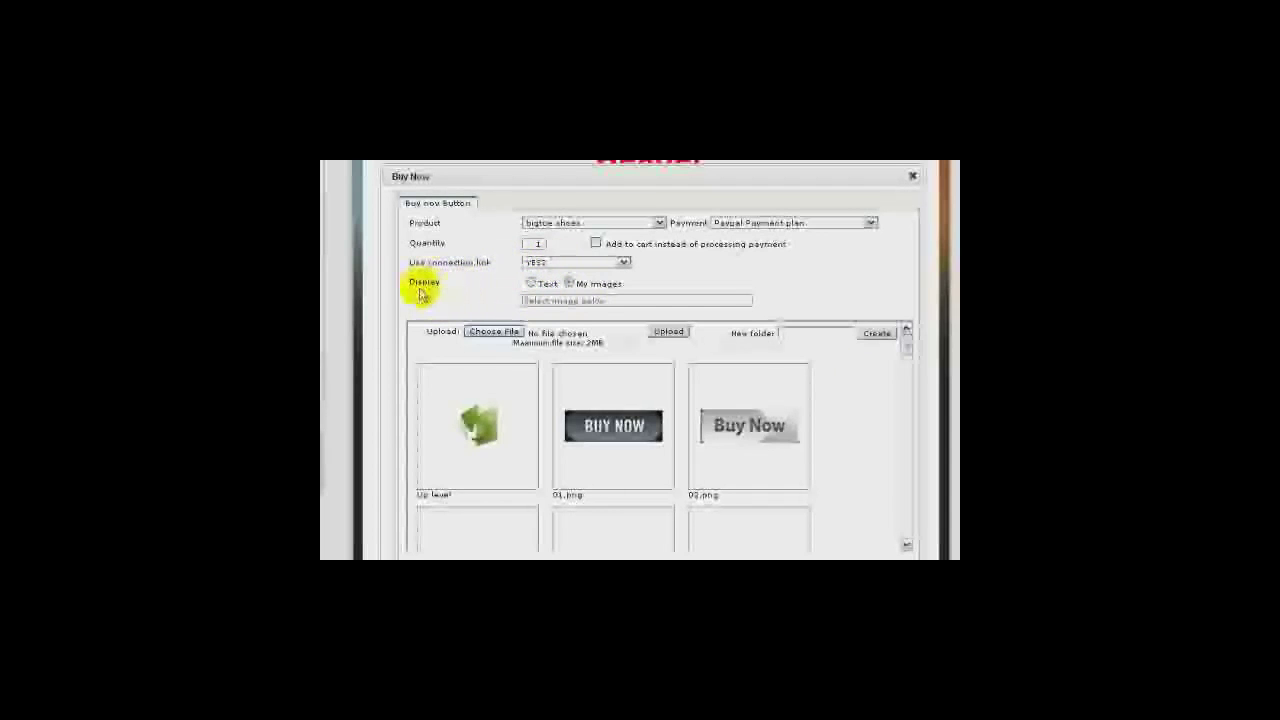
Apply the yellow Buy Now image 14.png to the button and place it centred beneath the optin box.
scroll(848, 400, down, 10)
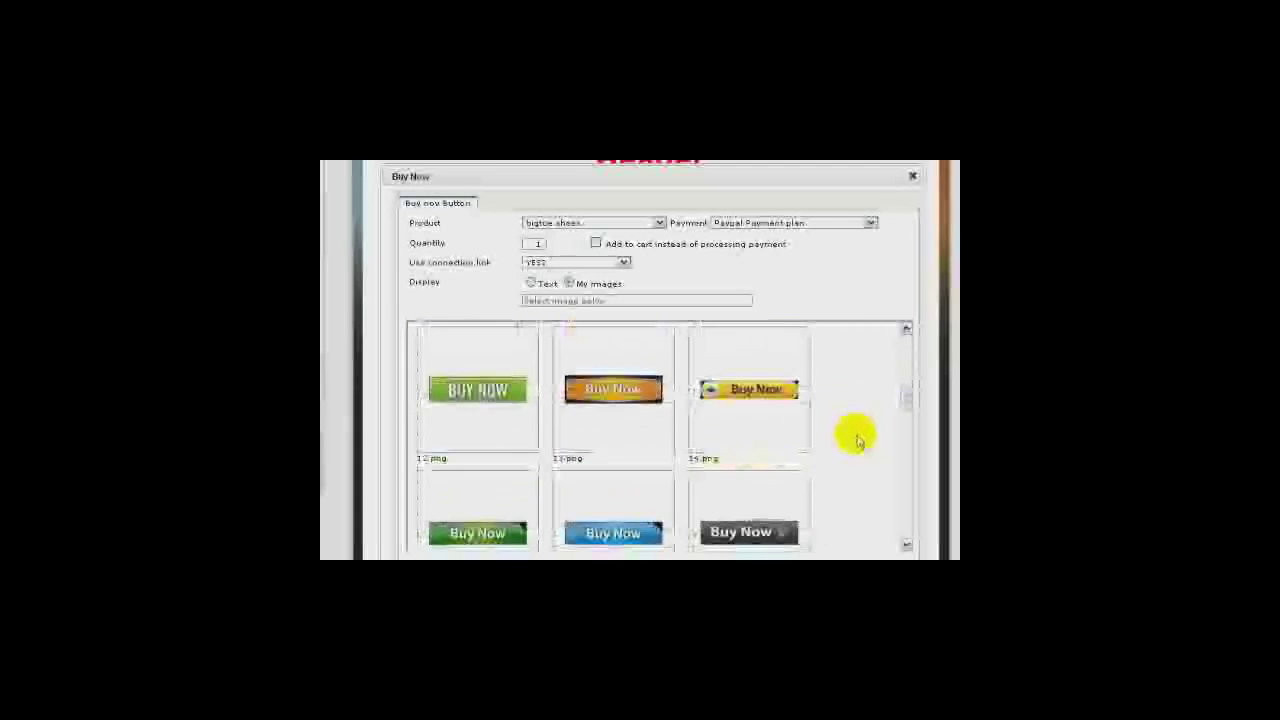
scroll(858, 442, down, 2)
scroll(857, 442, up, 2)
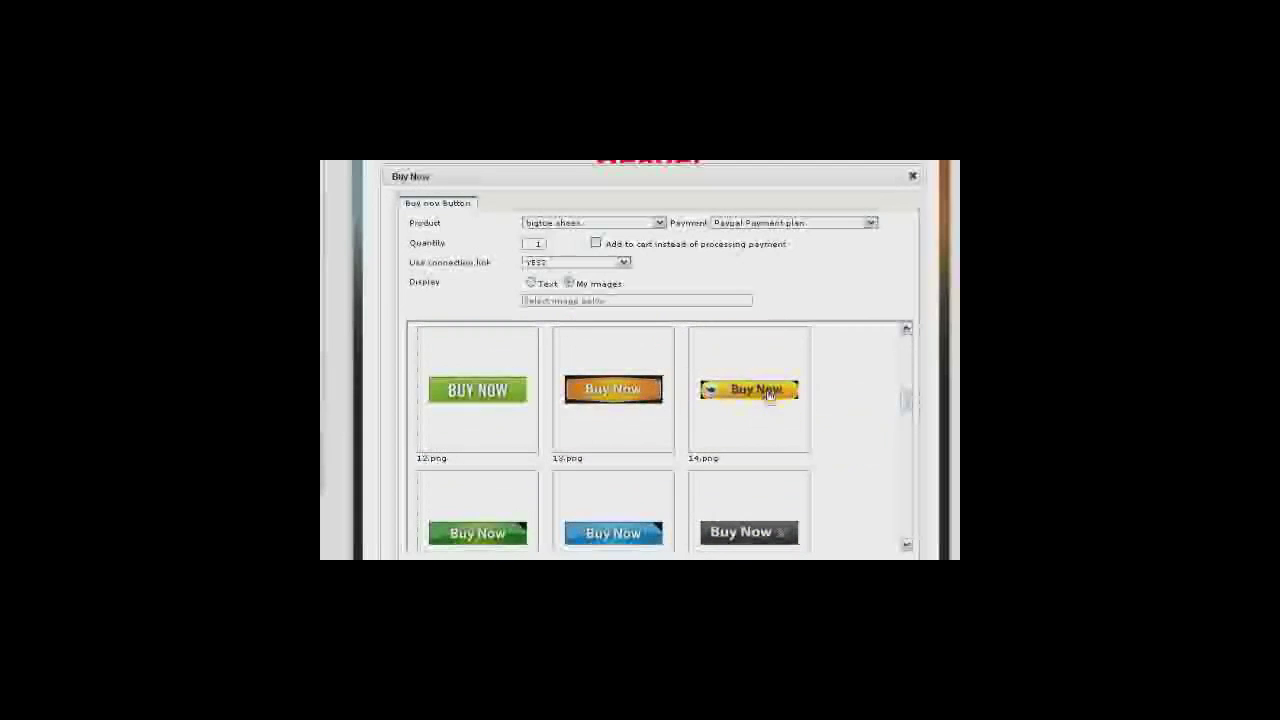
click(768, 395)
scroll(908, 429, down, 3)
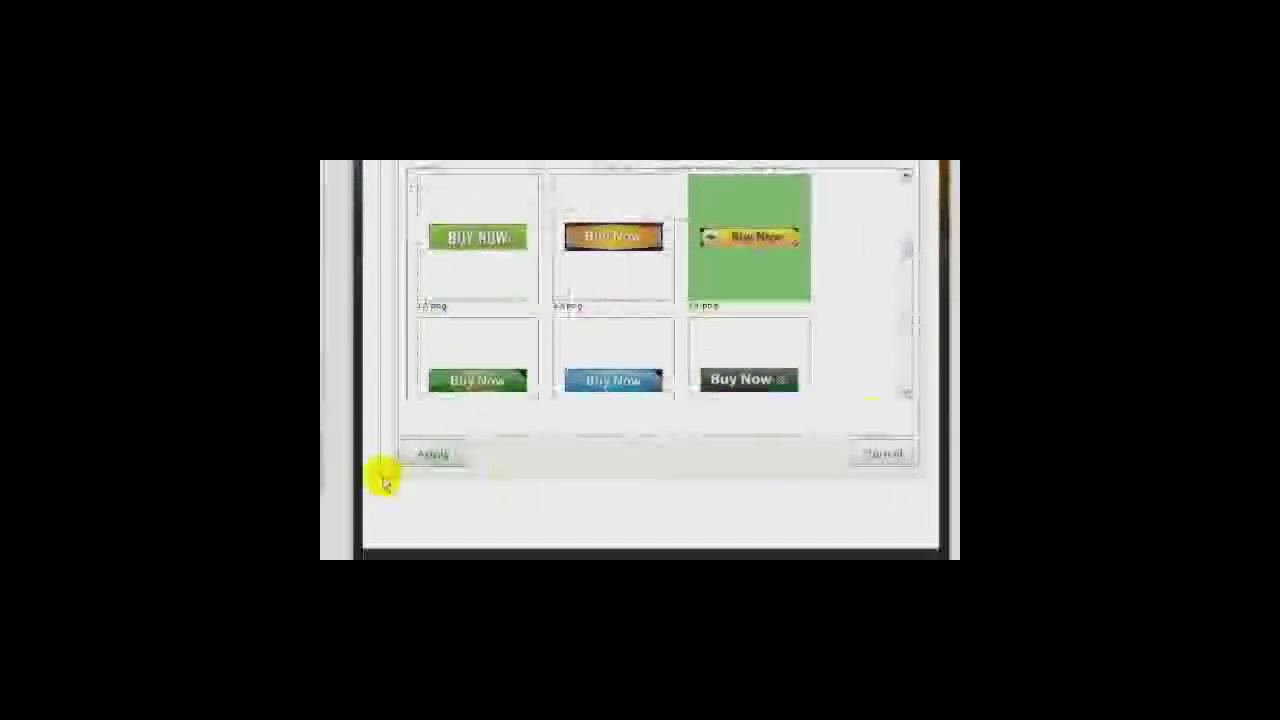
click(430, 453)
scroll(905, 423, up, 3)
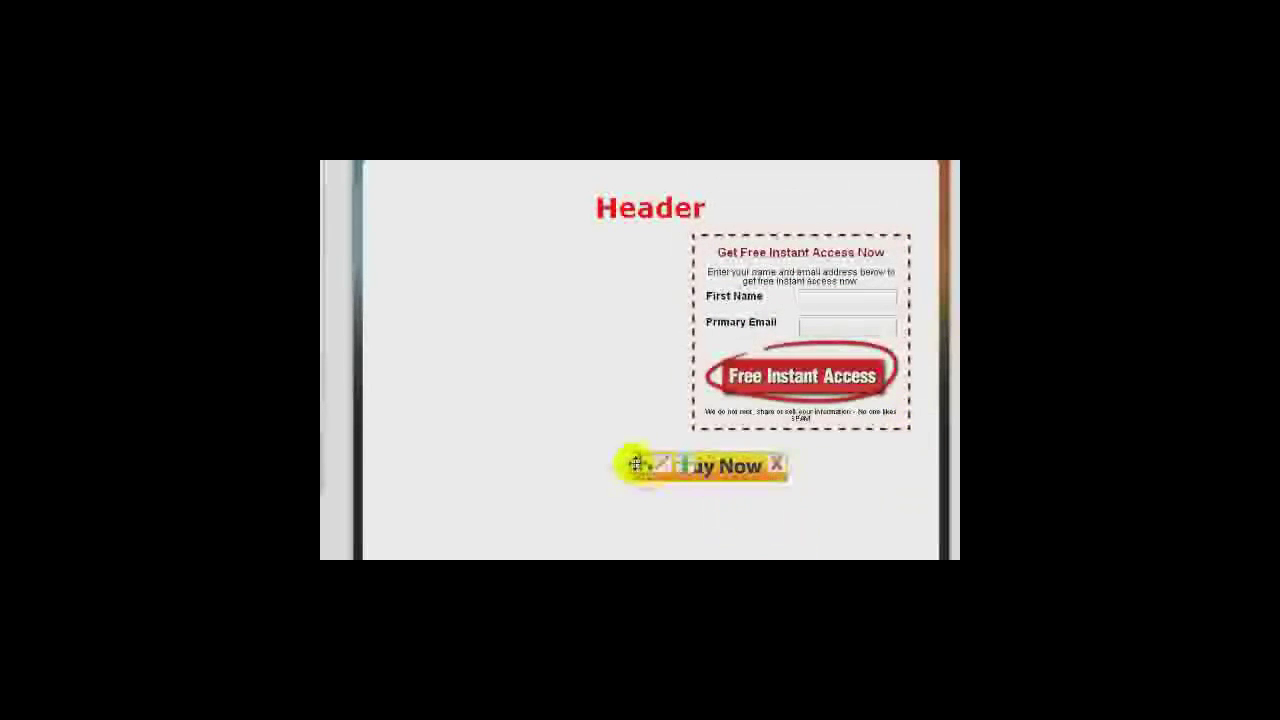
drag(636, 463, 736, 478)
Insert the cartoon dog image from the image library to the left of the optin box.
scroll(800, 330, down, 2)
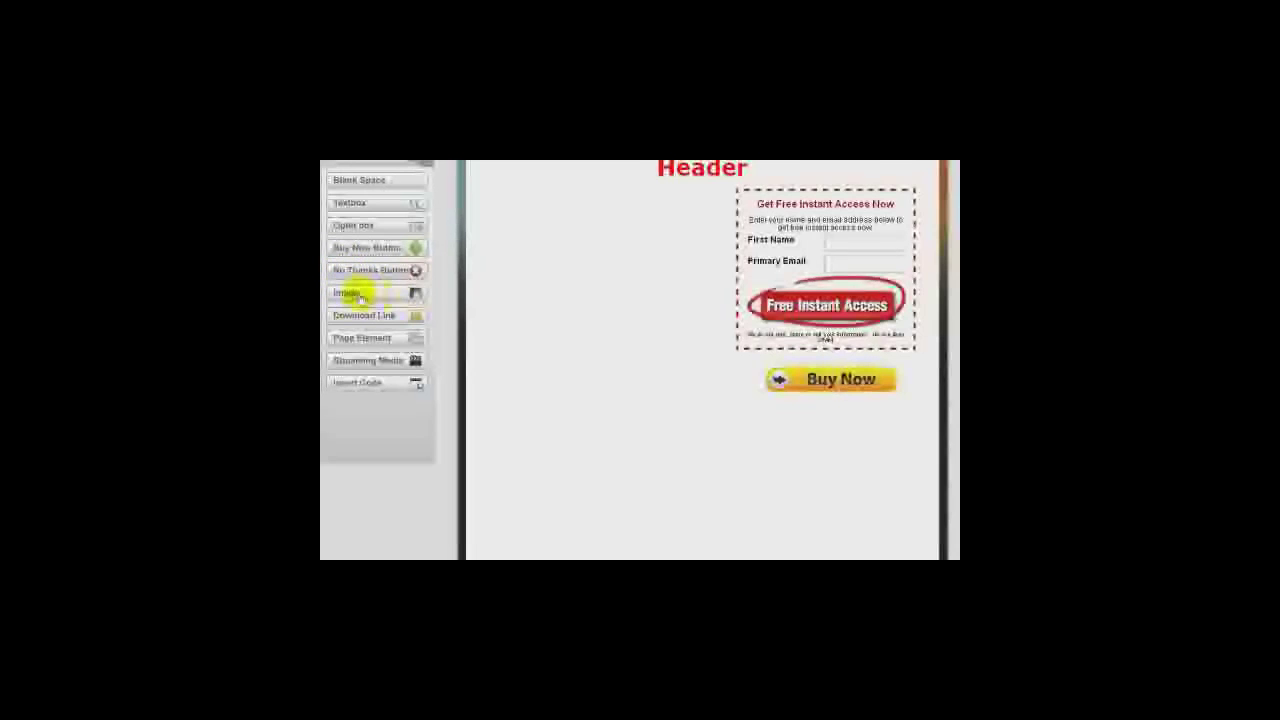
drag(345, 292, 565, 221)
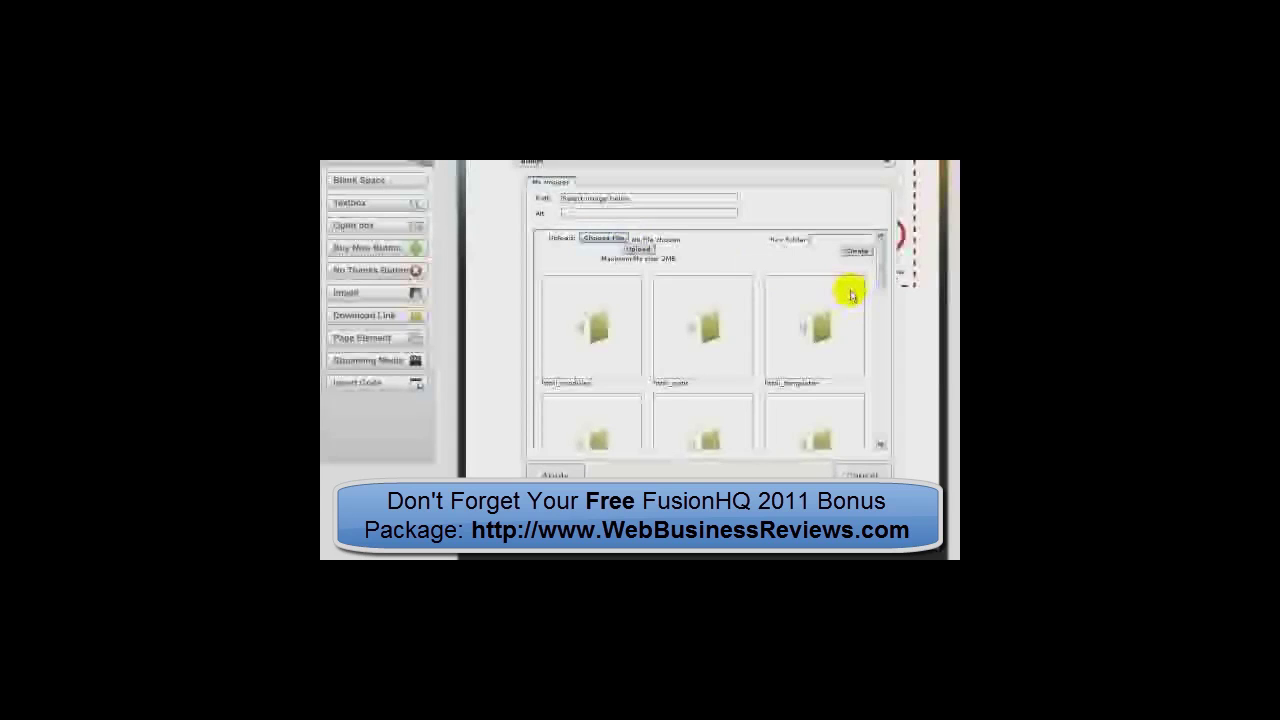
scroll(850, 375, down, 5)
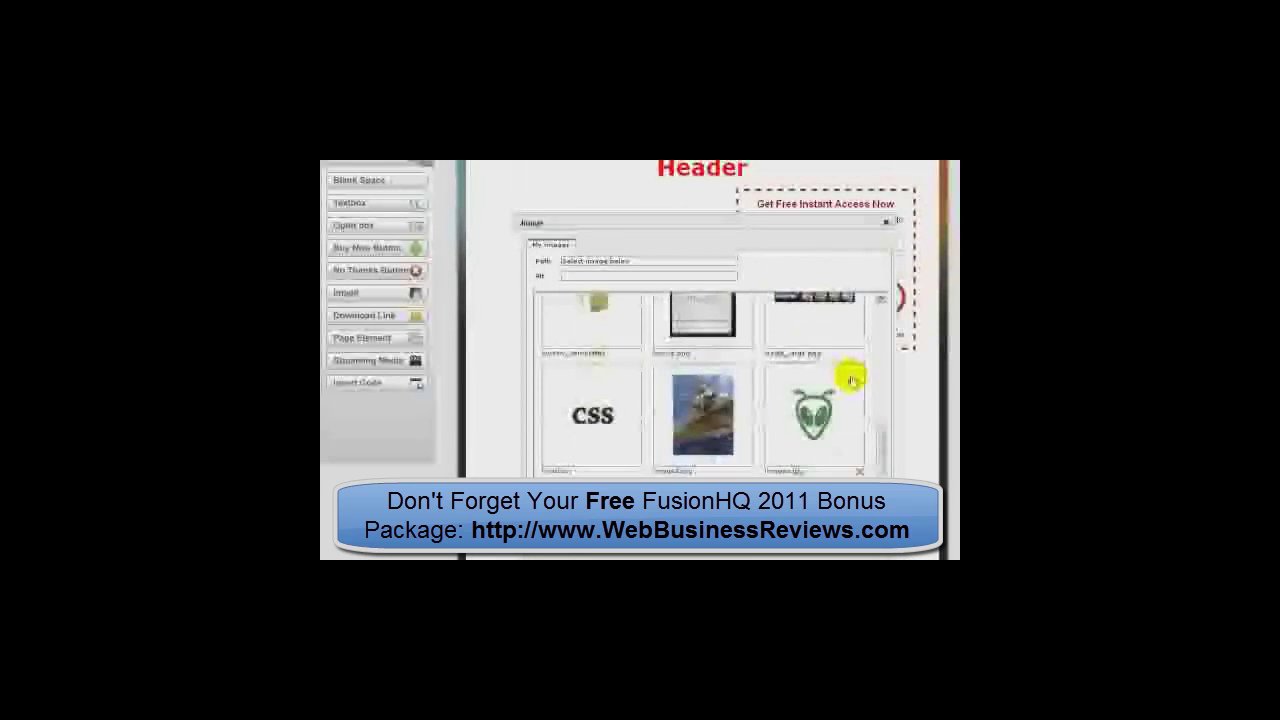
scroll(850, 378, down, 1)
click(630, 460)
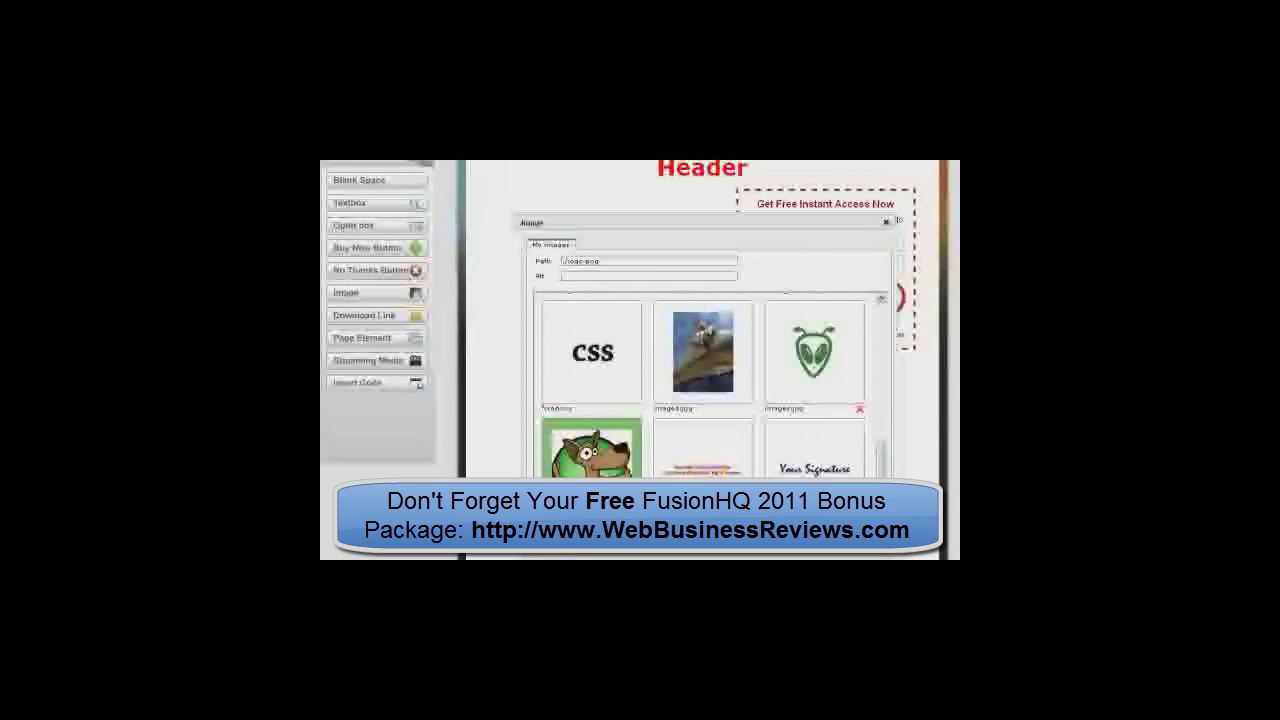
click(568, 540)
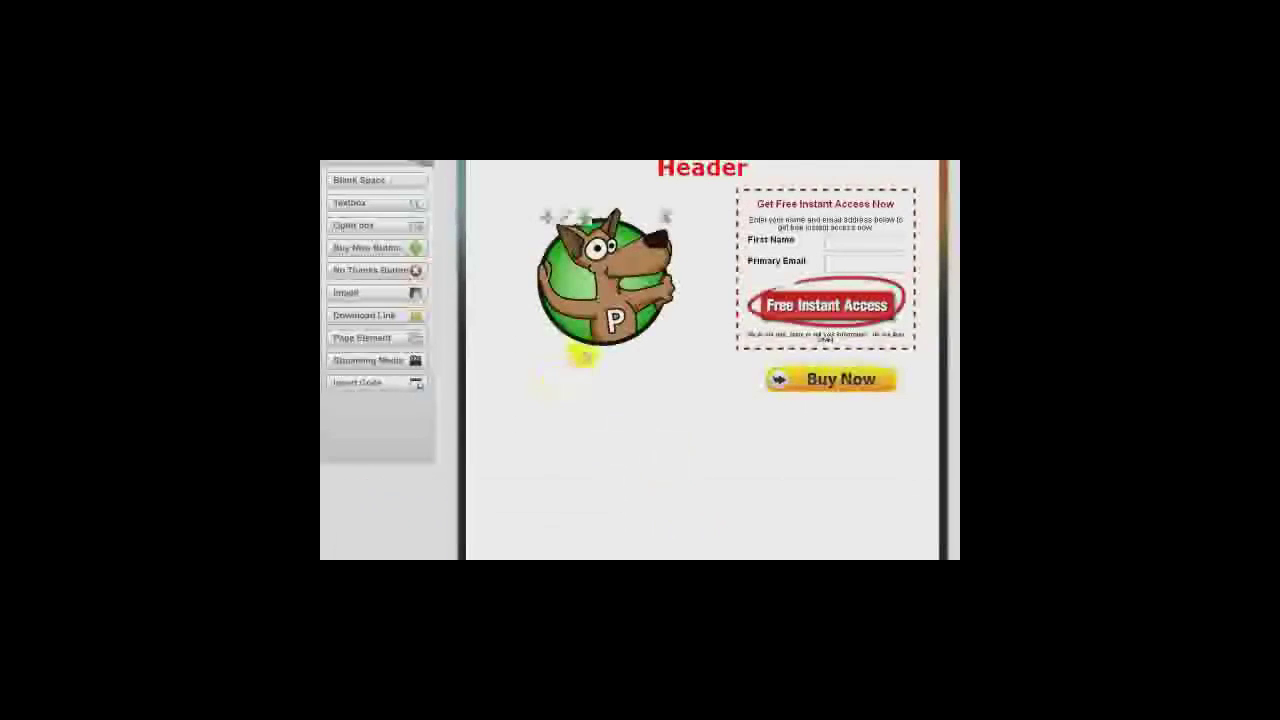
Select the cartoon dog image and set its width to 100 px.
click(596, 290)
drag(596, 290, 621, 269)
click(706, 326)
click(707, 360)
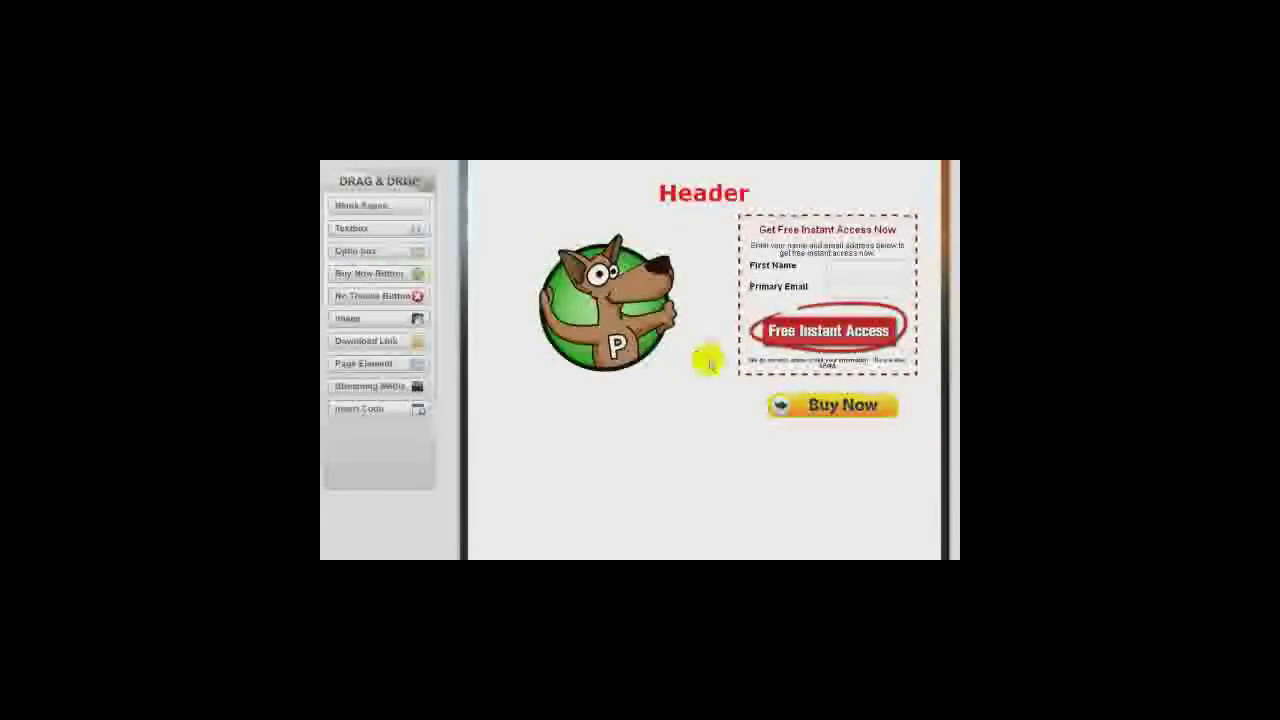
click(597, 281)
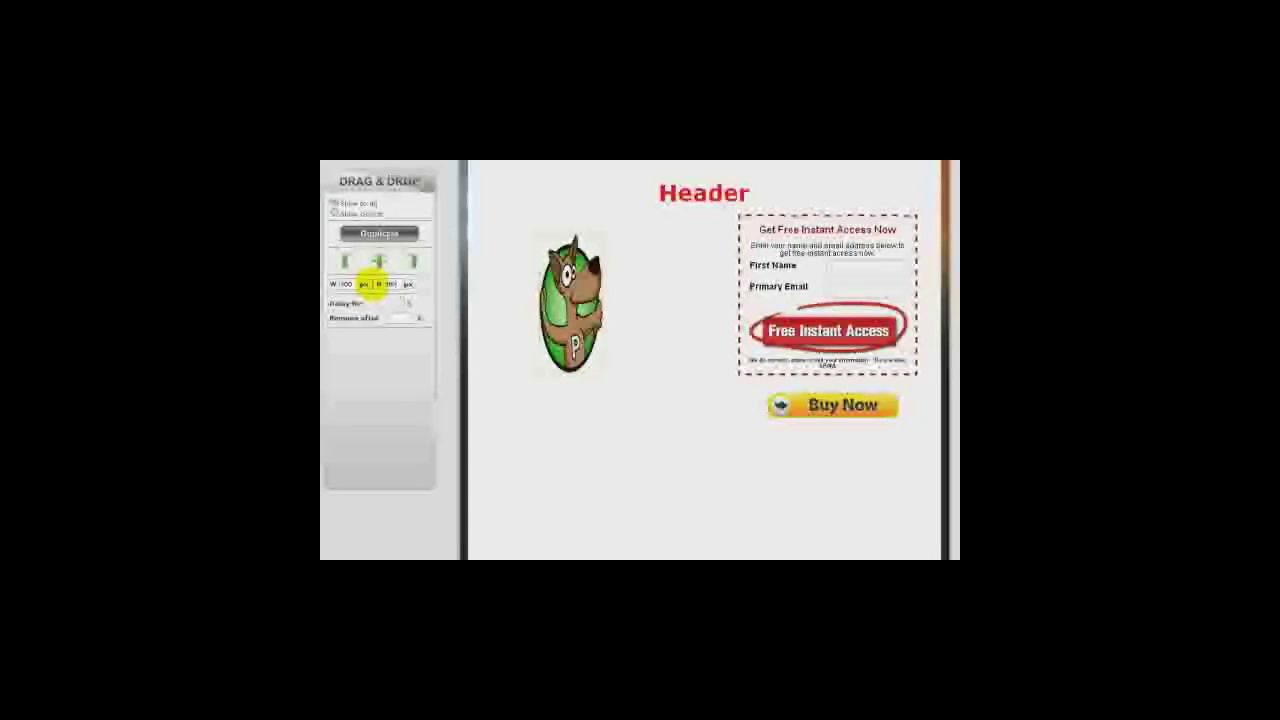
Enlarge the cartoon dog image proportionally so it fills the empty area beside the optin box.
click(583, 404)
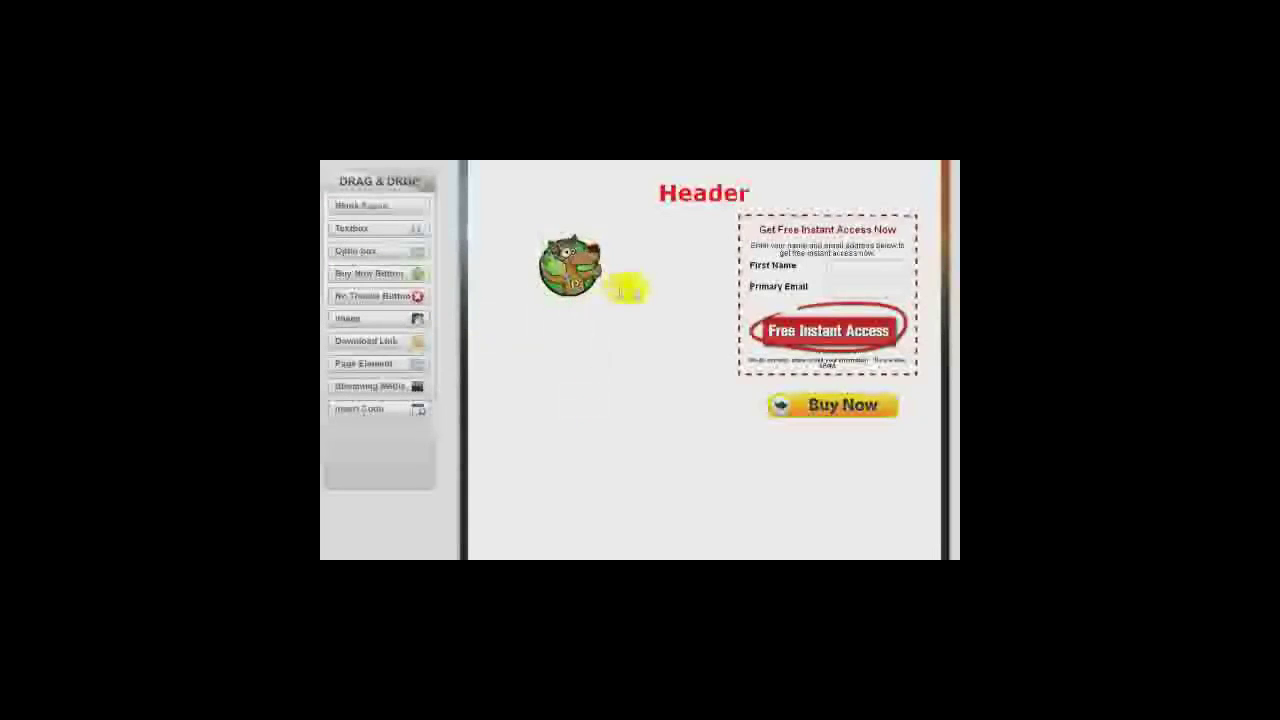
click(630, 335)
drag(690, 339, 708, 392)
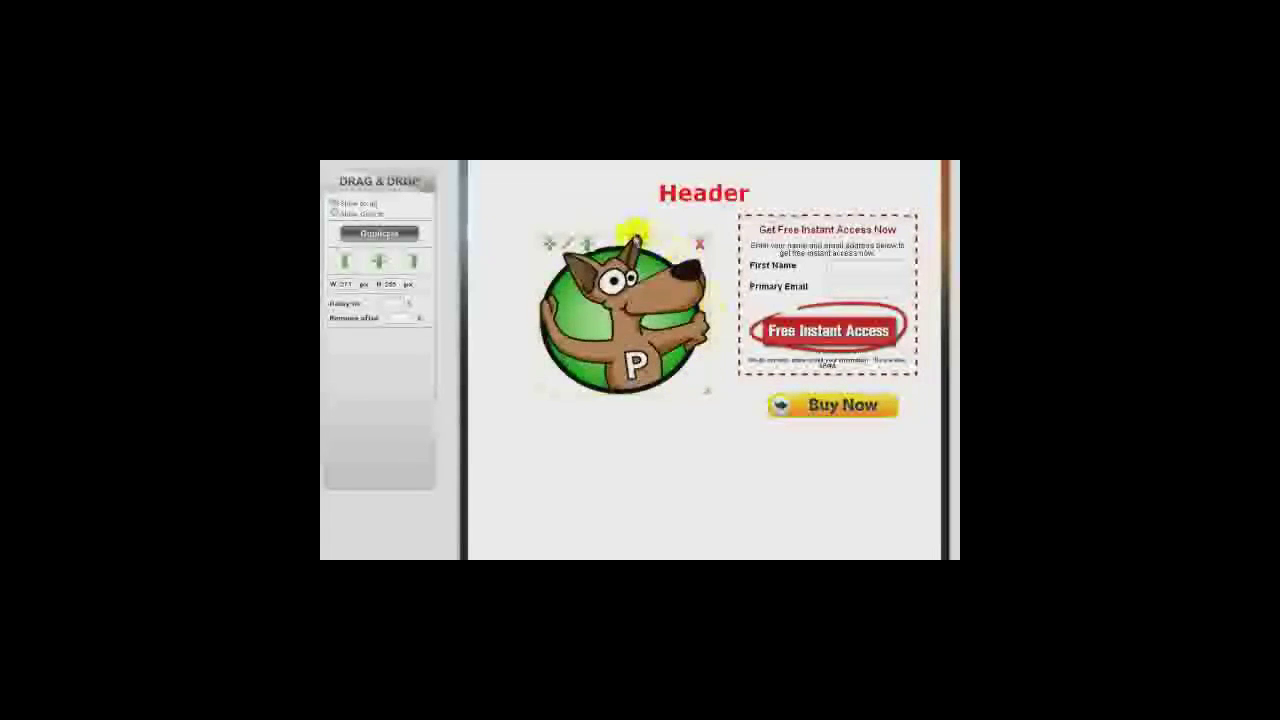
click(714, 463)
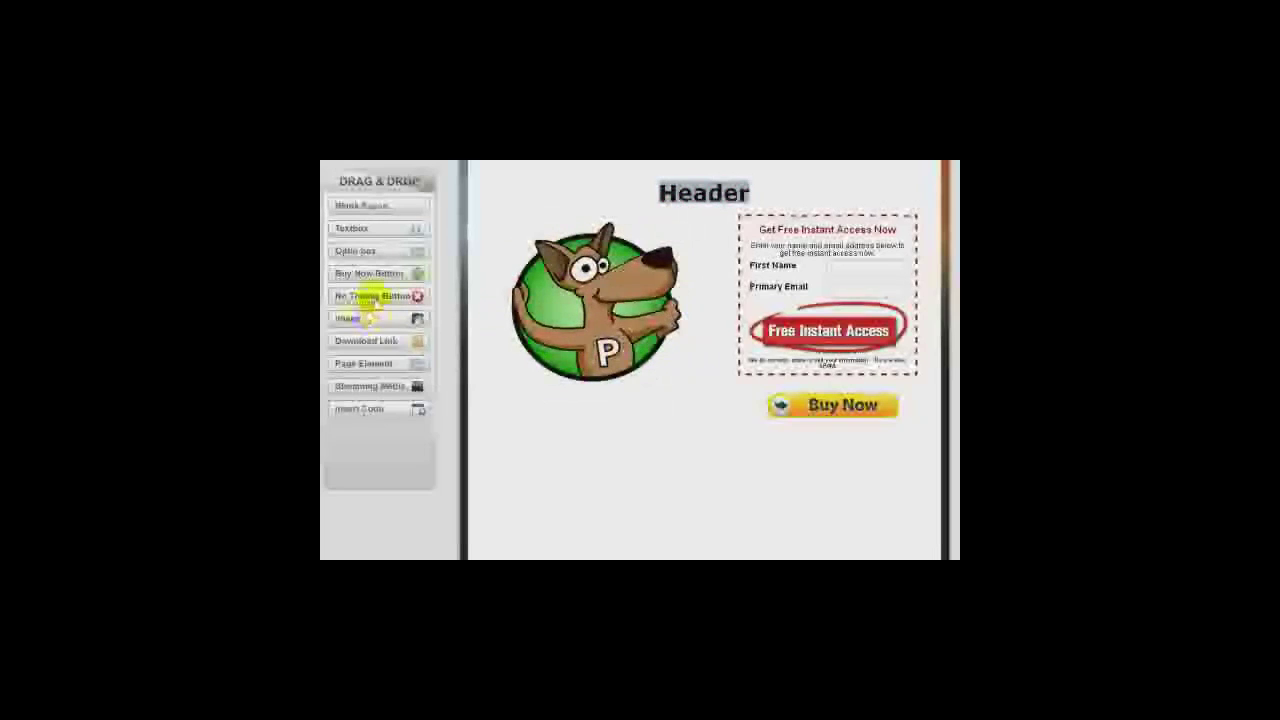
Try a text-type No Thanks link with its default wording beneath the dog image and remove it.
drag(352, 298, 545, 418)
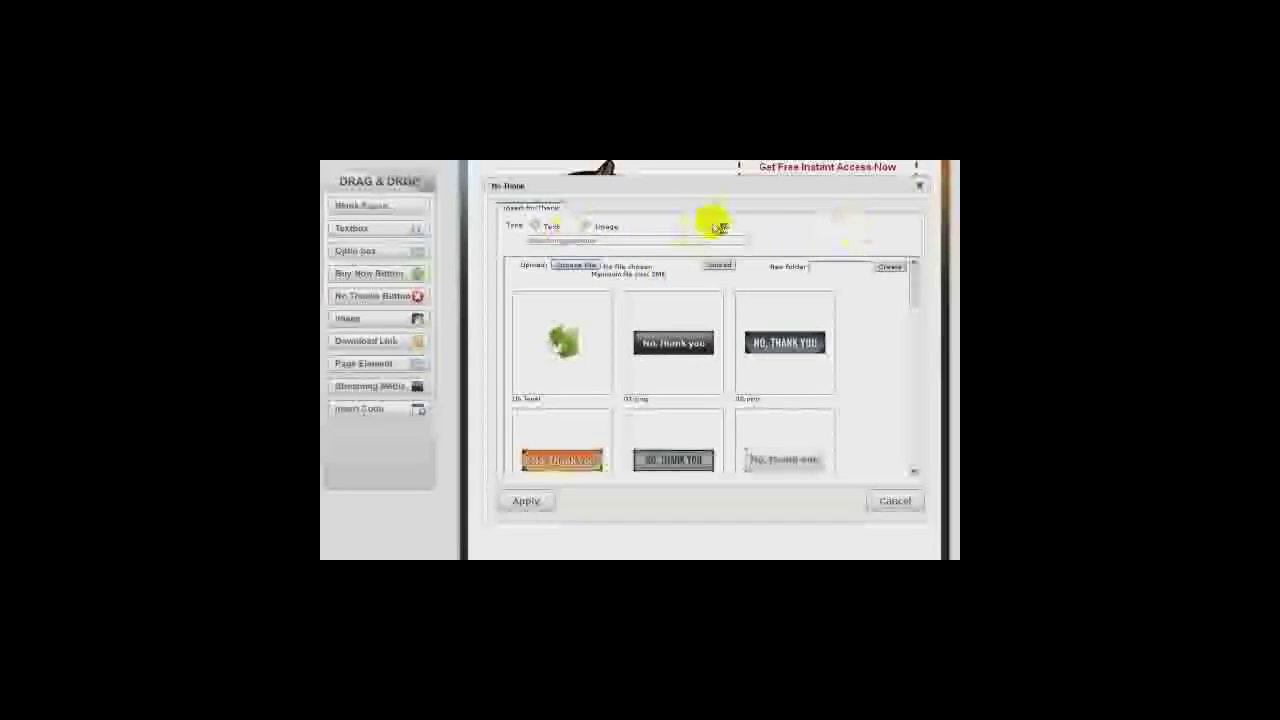
click(535, 226)
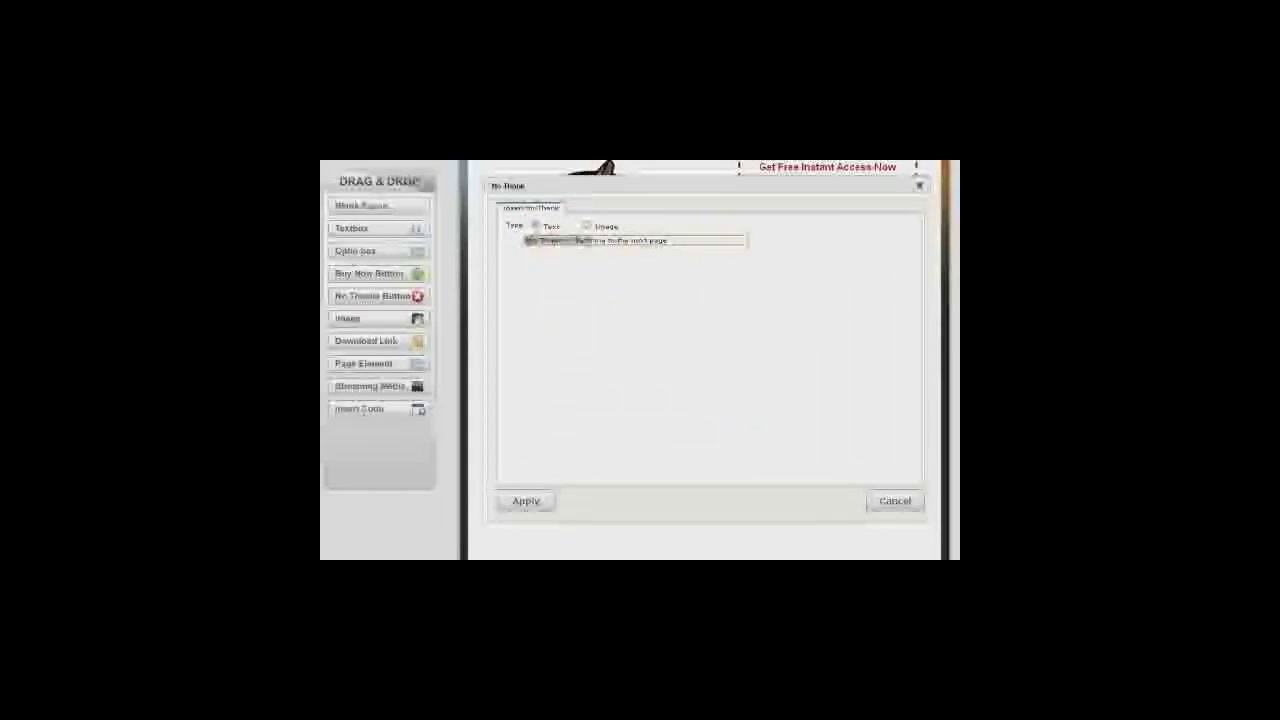
drag(527, 241, 706, 243)
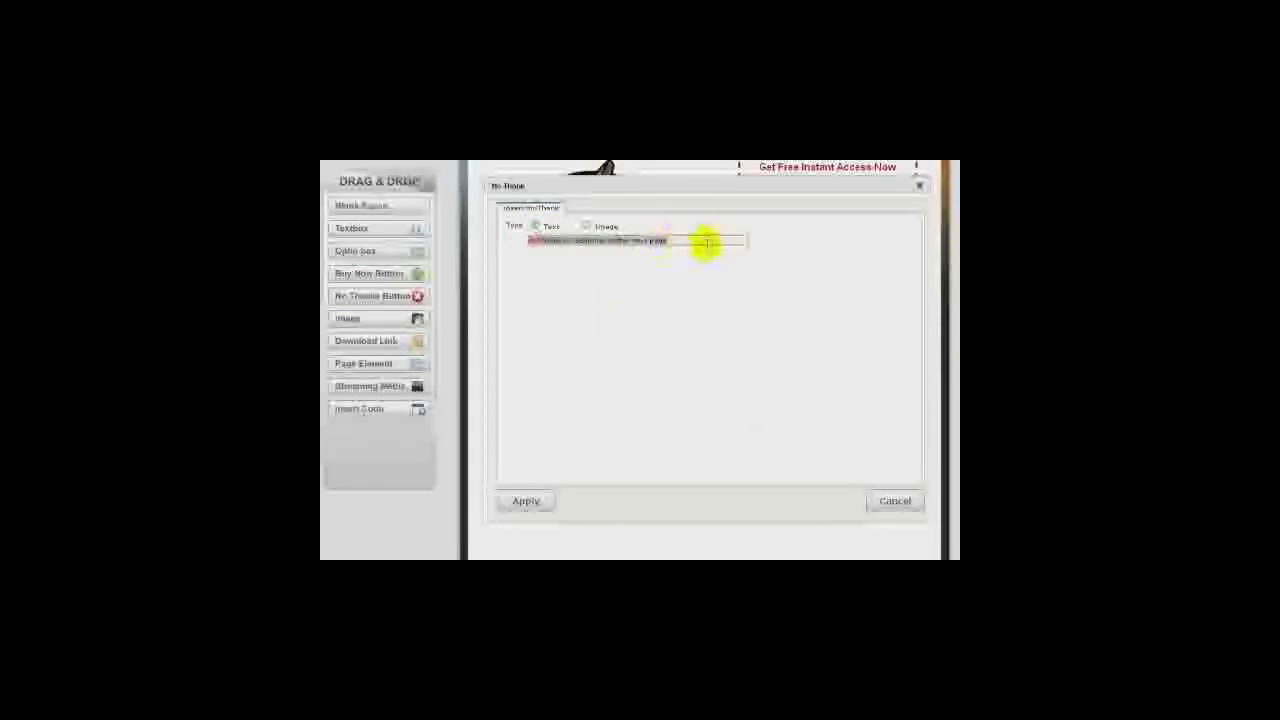
click(524, 503)
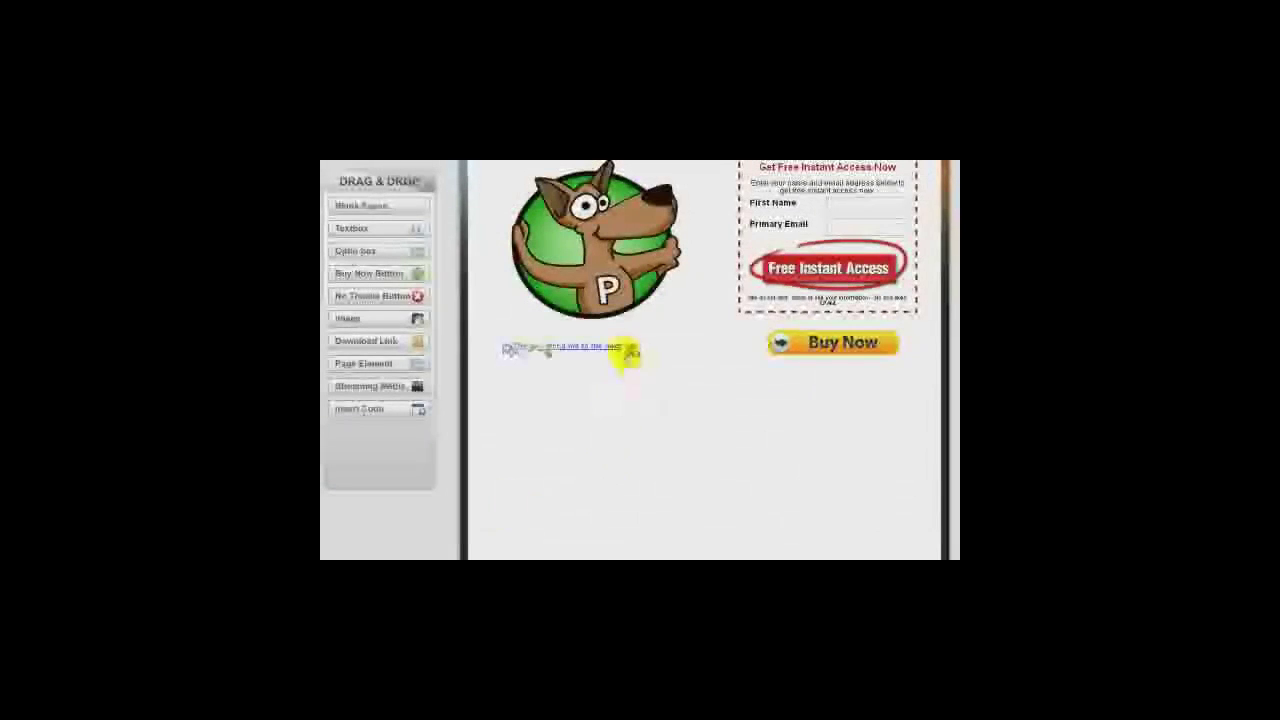
drag(635, 354, 698, 351)
click(680, 417)
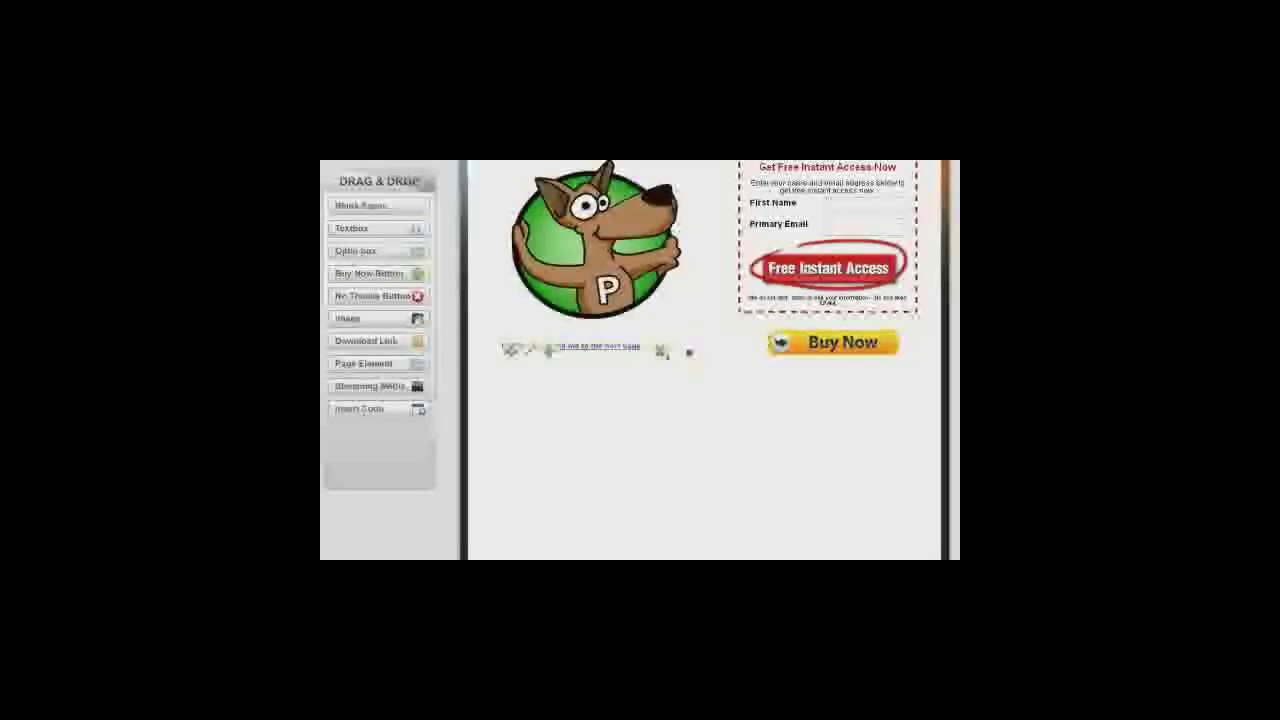
click(660, 352)
click(731, 364)
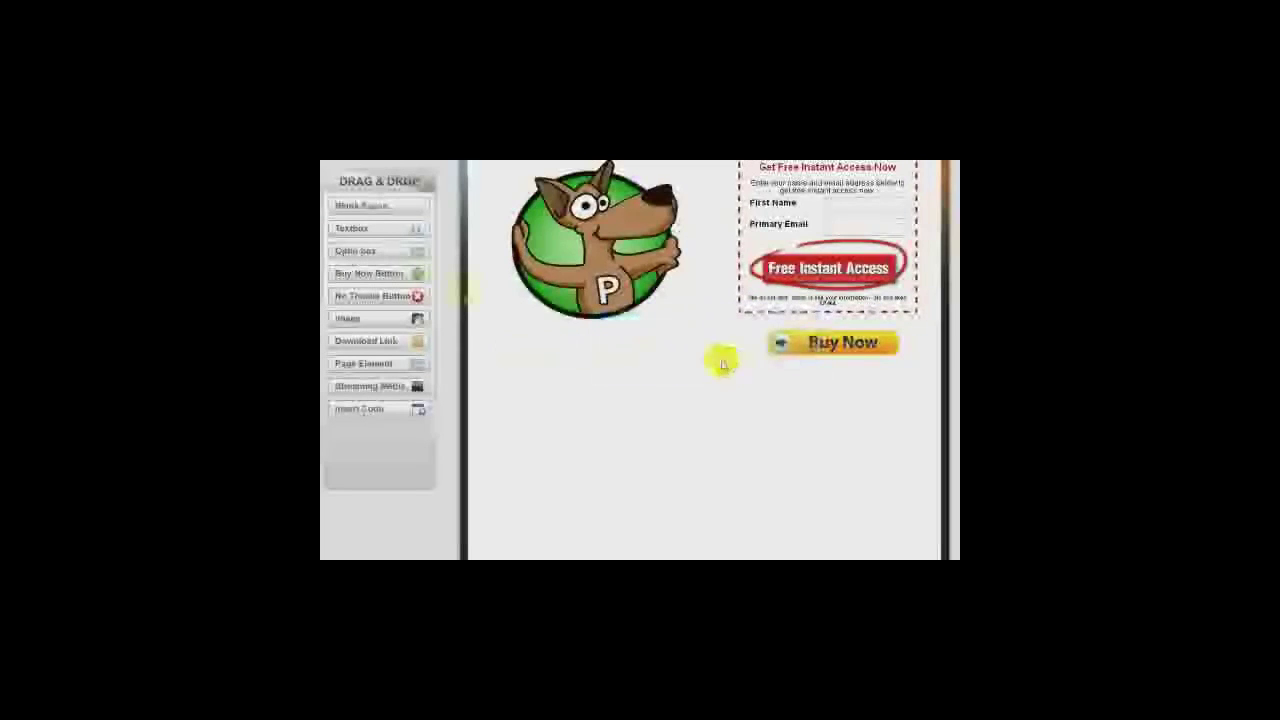
Start an image-type No Thanks button beneath the dog image and browse the available button designs.
drag(372, 296, 590, 358)
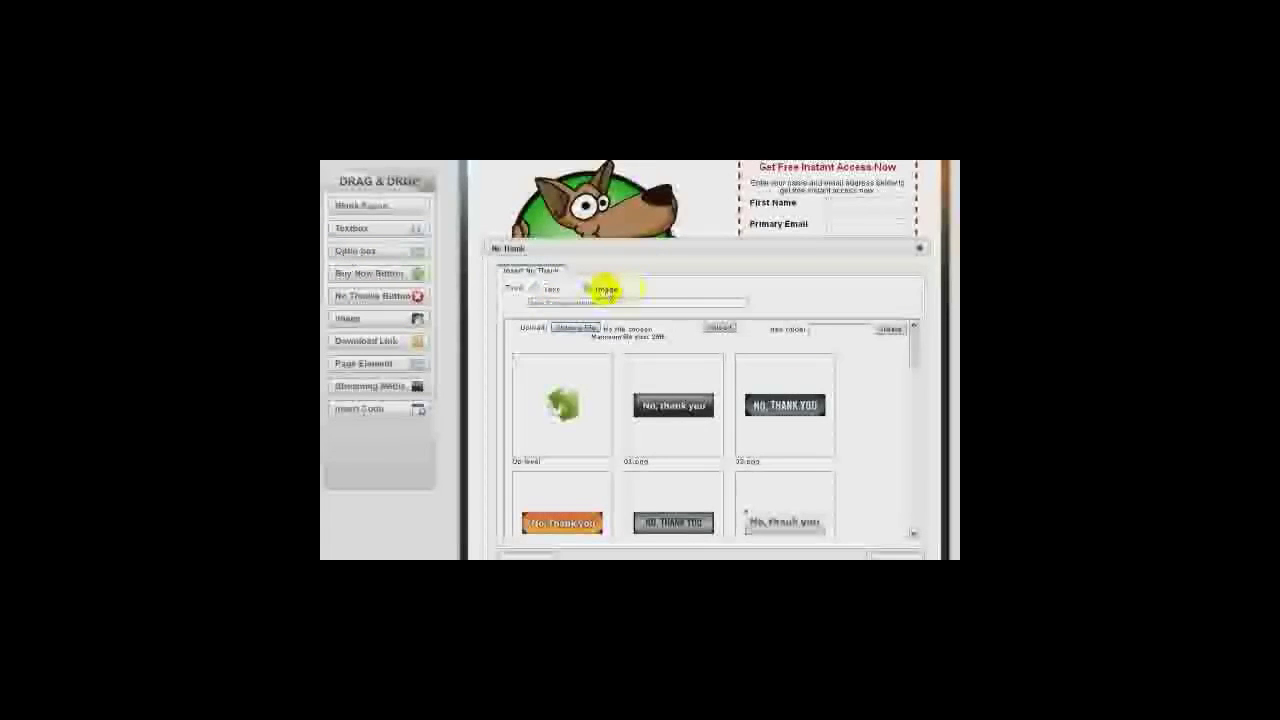
scroll(880, 434, down, 5)
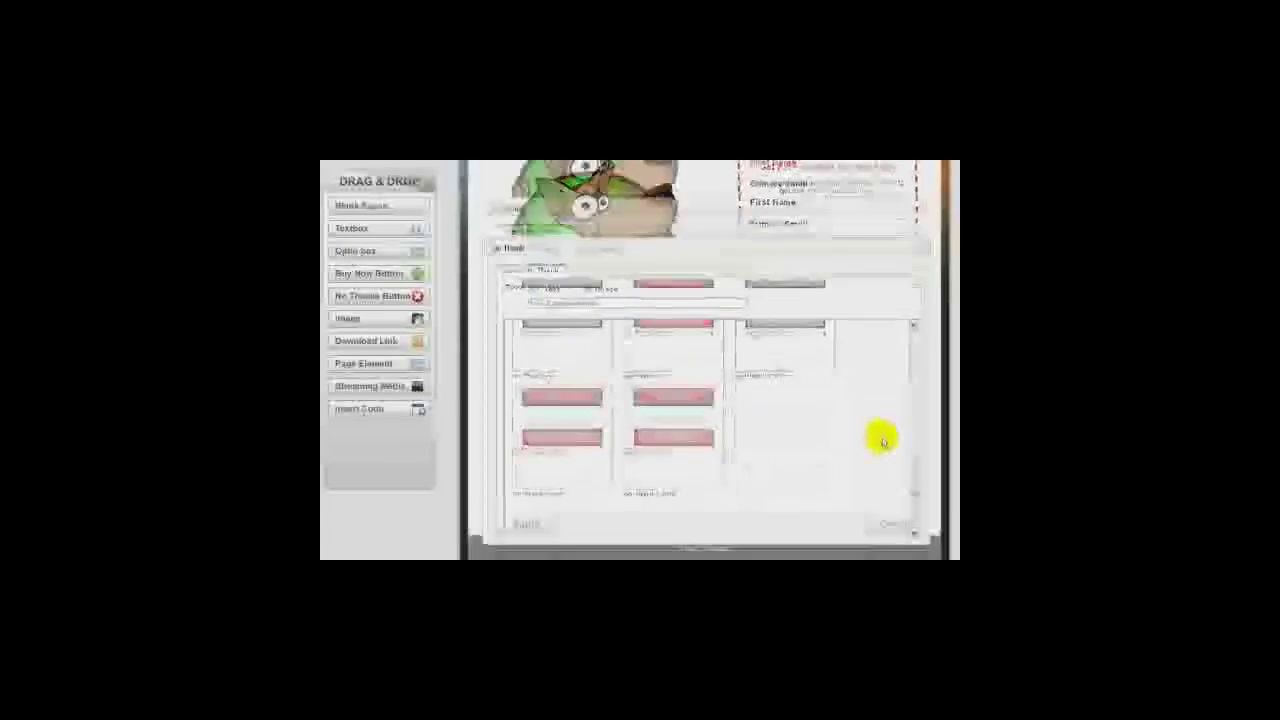
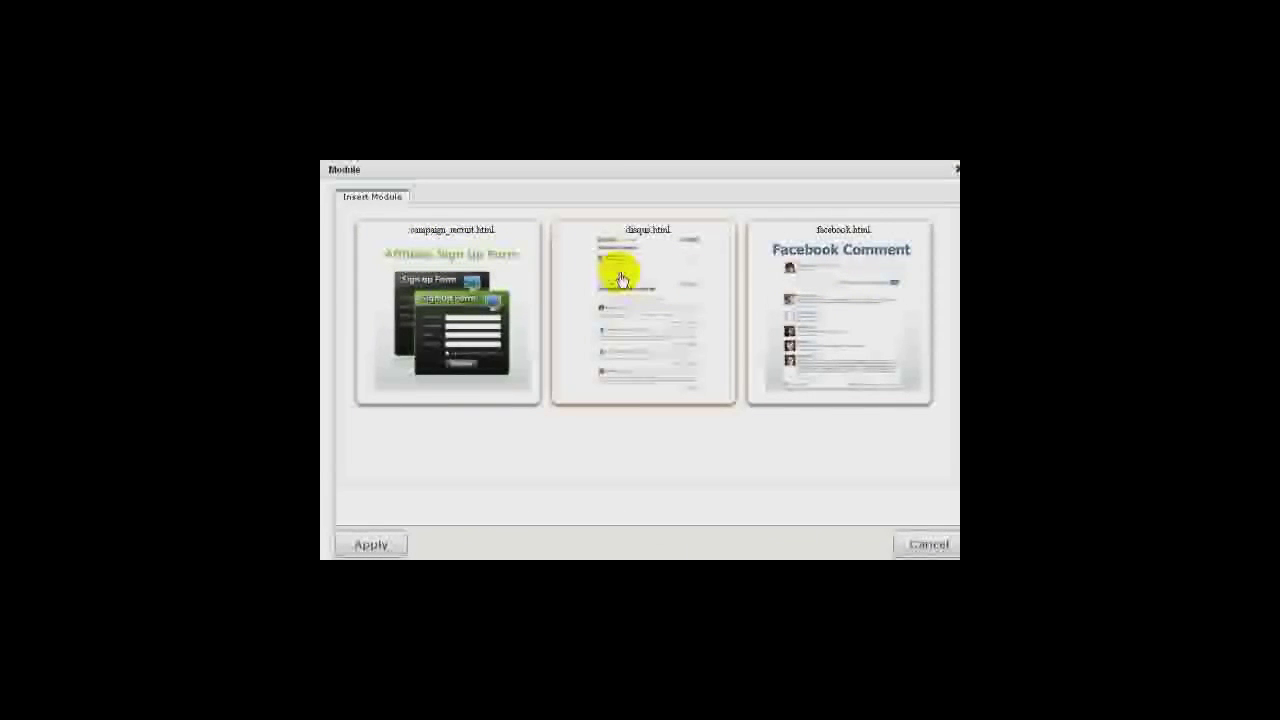
Insert the Affiliate Sign Up Form module into the page beneath the PDF Download button.
click(478, 326)
click(475, 234)
right_click(477, 237)
click(476, 236)
click(476, 236)
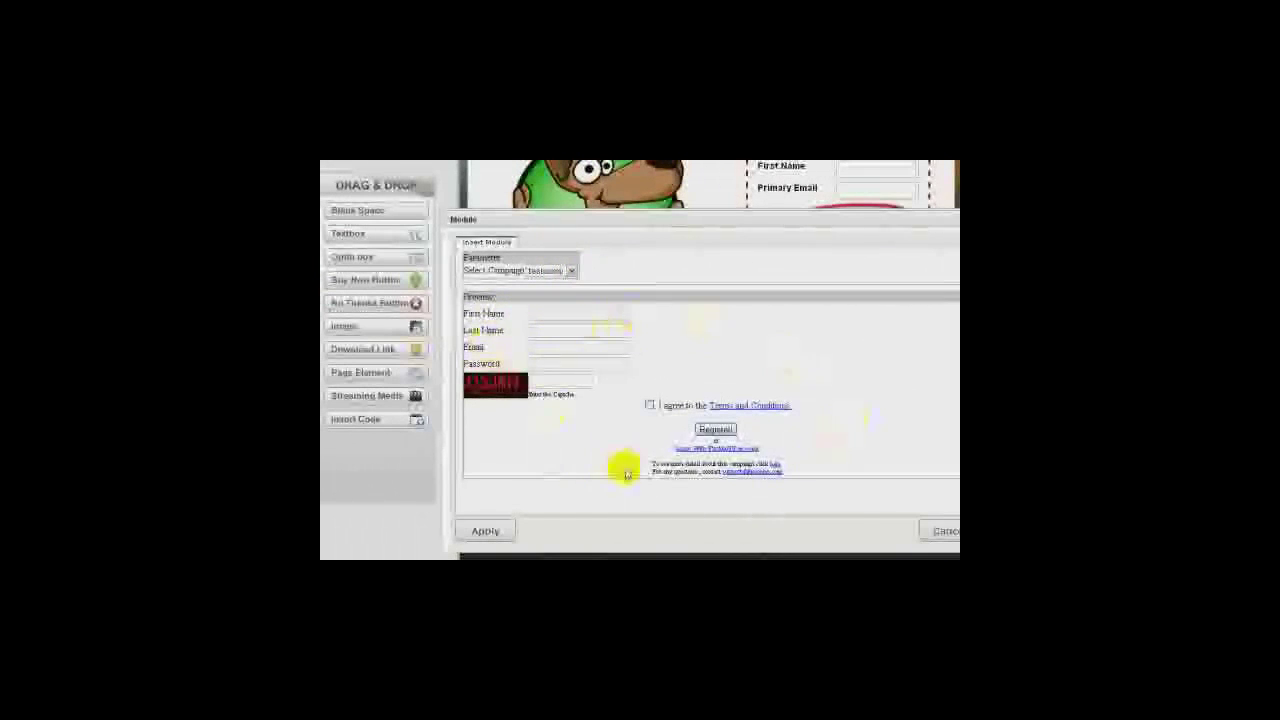
click(485, 530)
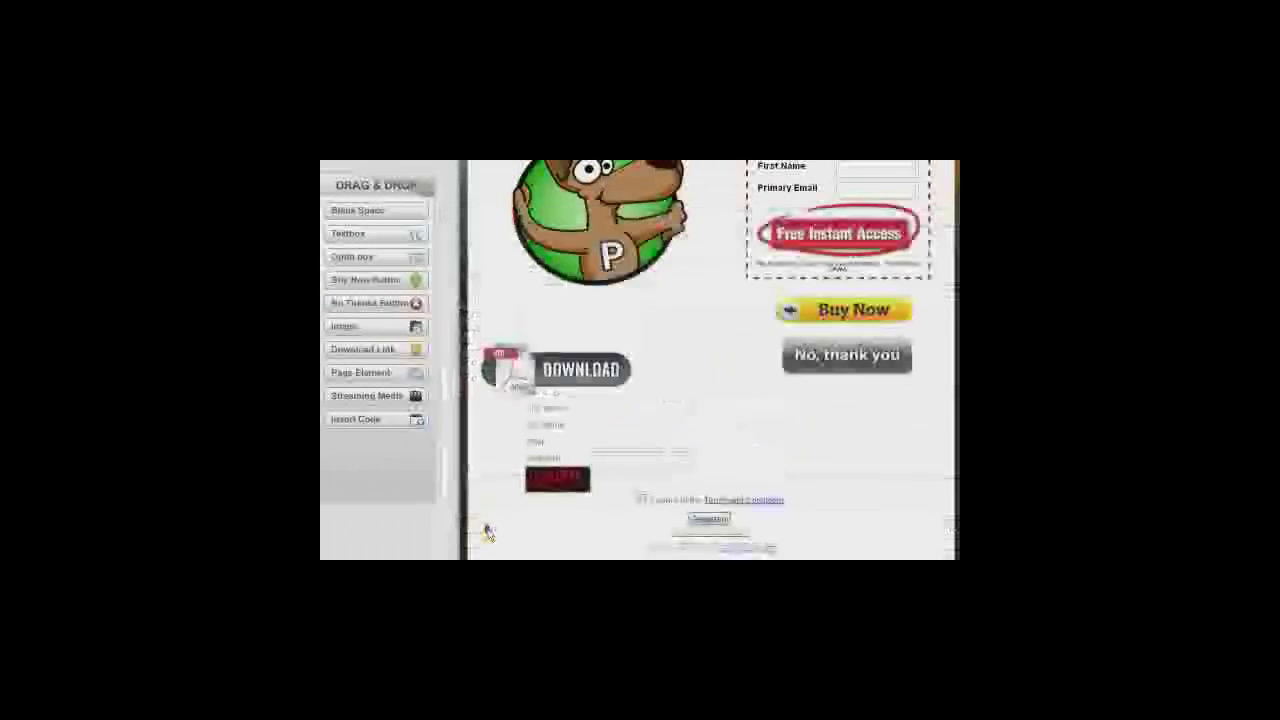
Add a Guarantee Box page element with the navy circular 100% badge below the affiliate sign-up form.
scroll(600, 440, down, 1)
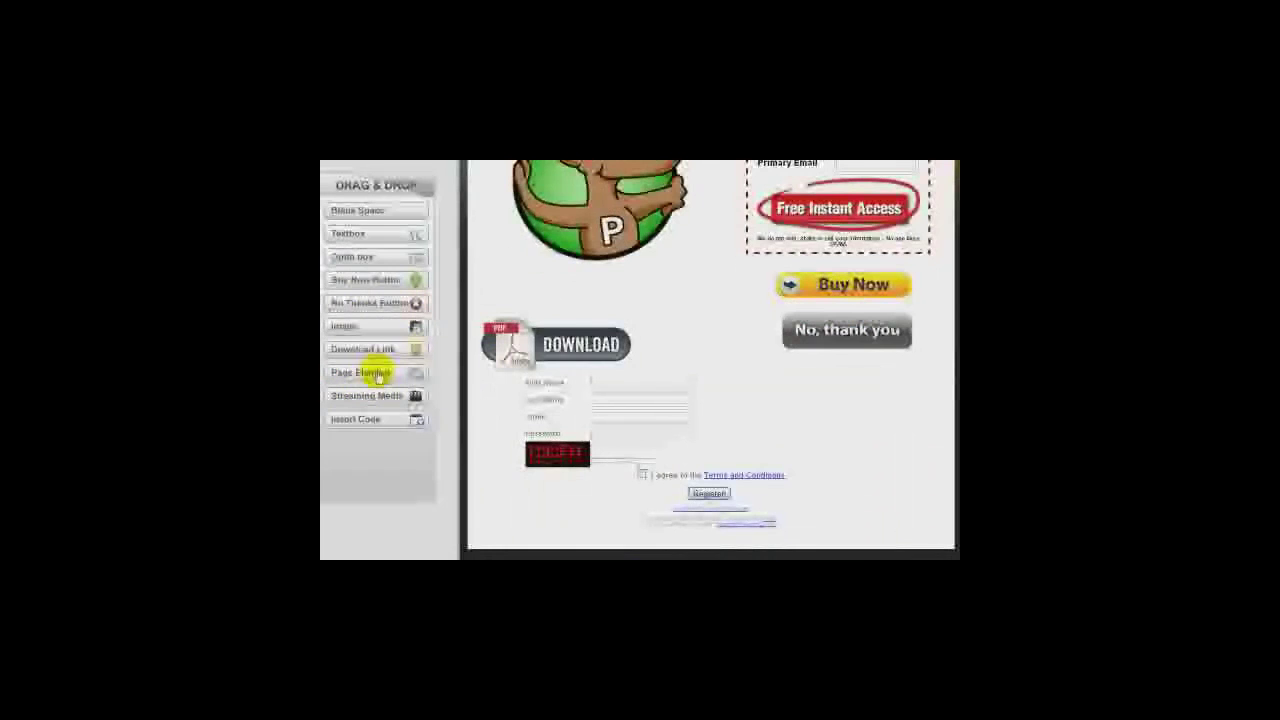
drag(372, 376, 660, 556)
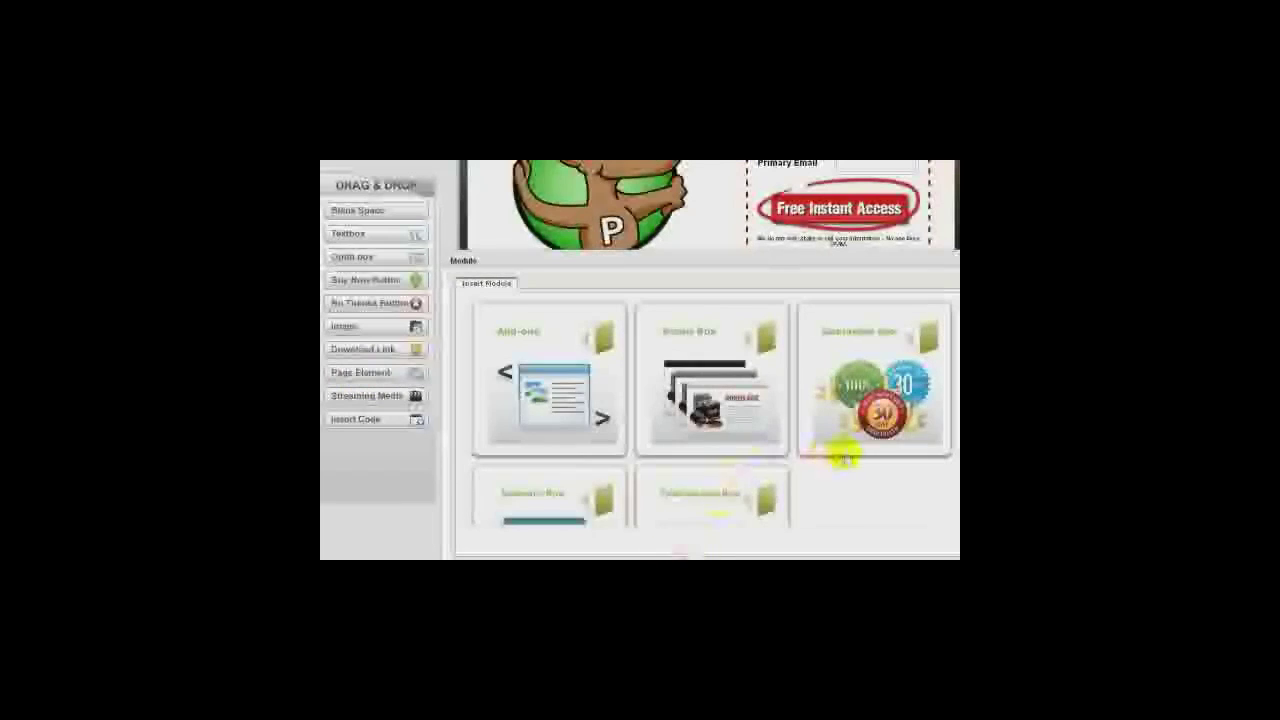
click(888, 357)
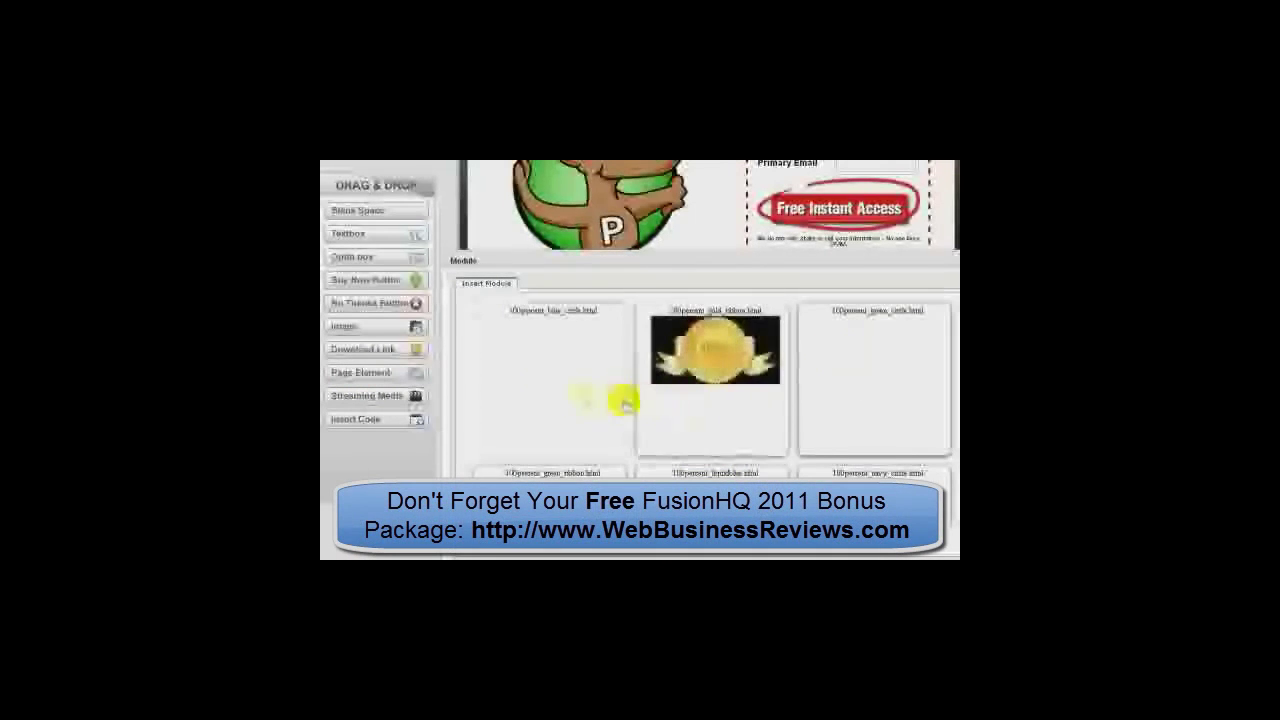
scroll(886, 458, down, 2)
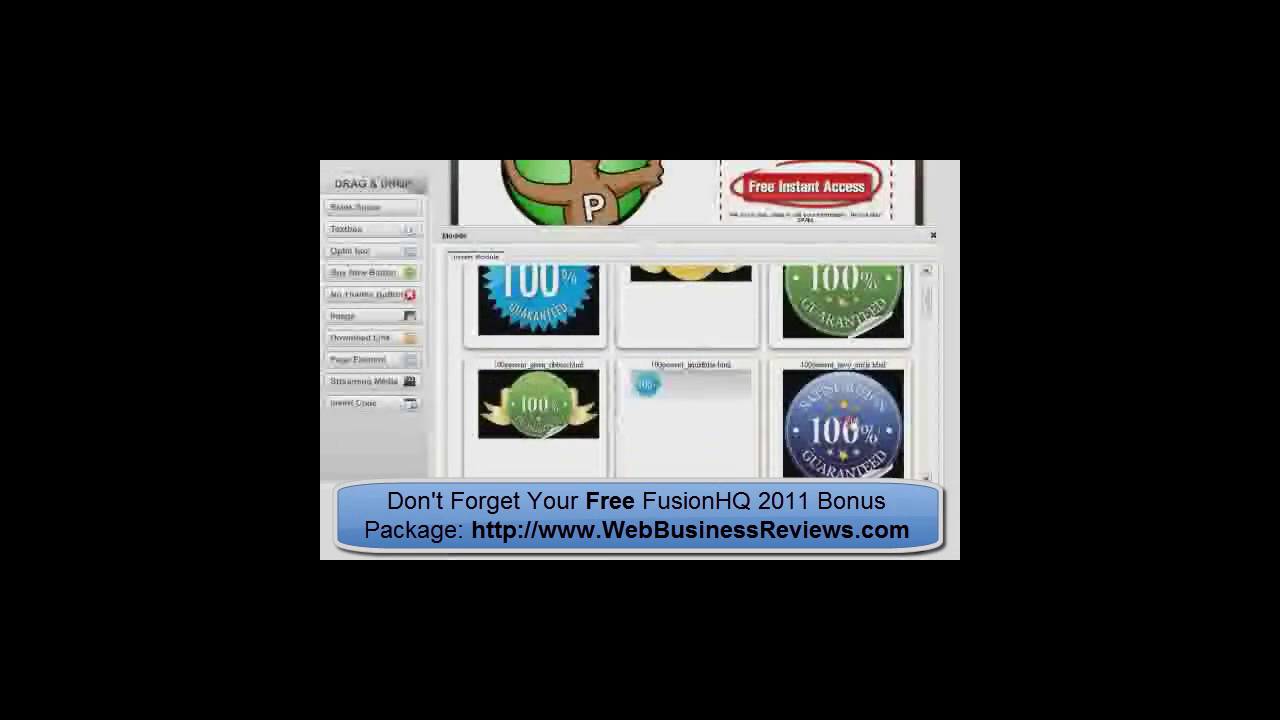
click(933, 236)
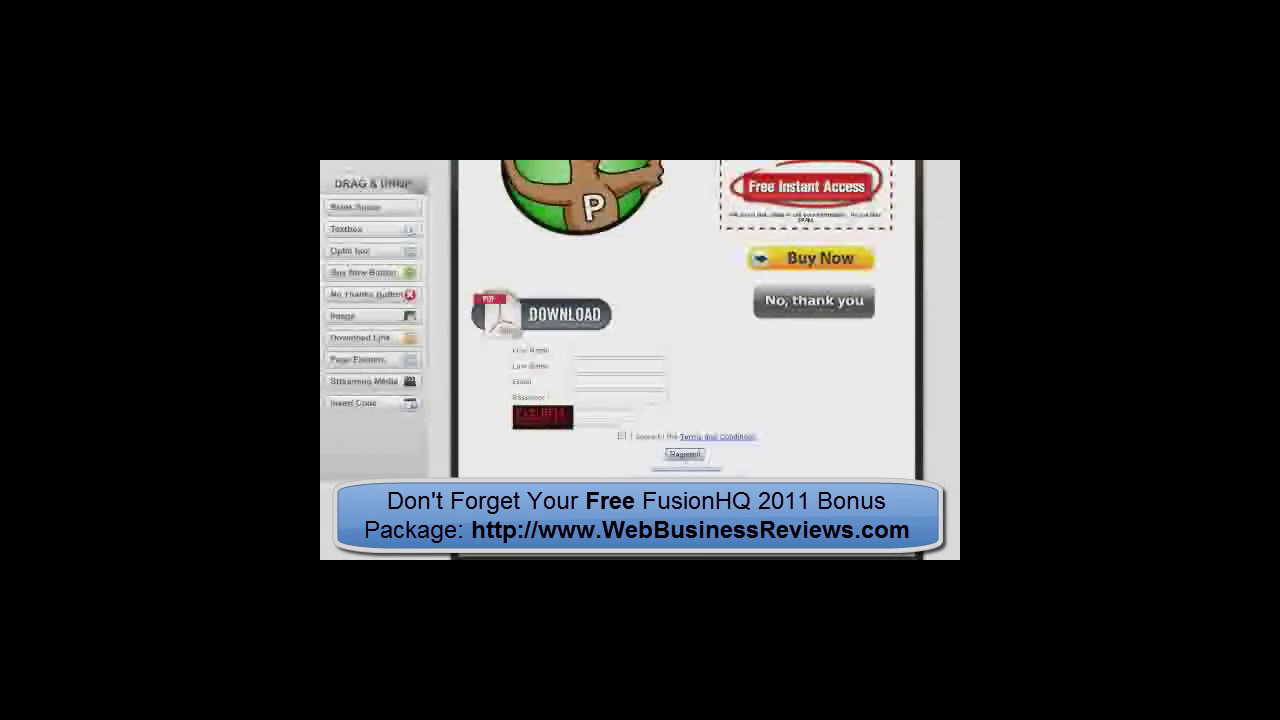
Insert a green-text Customer Testimonial box between the affiliate sign-up form and the guarantee box.
scroll(880, 395, down, 1)
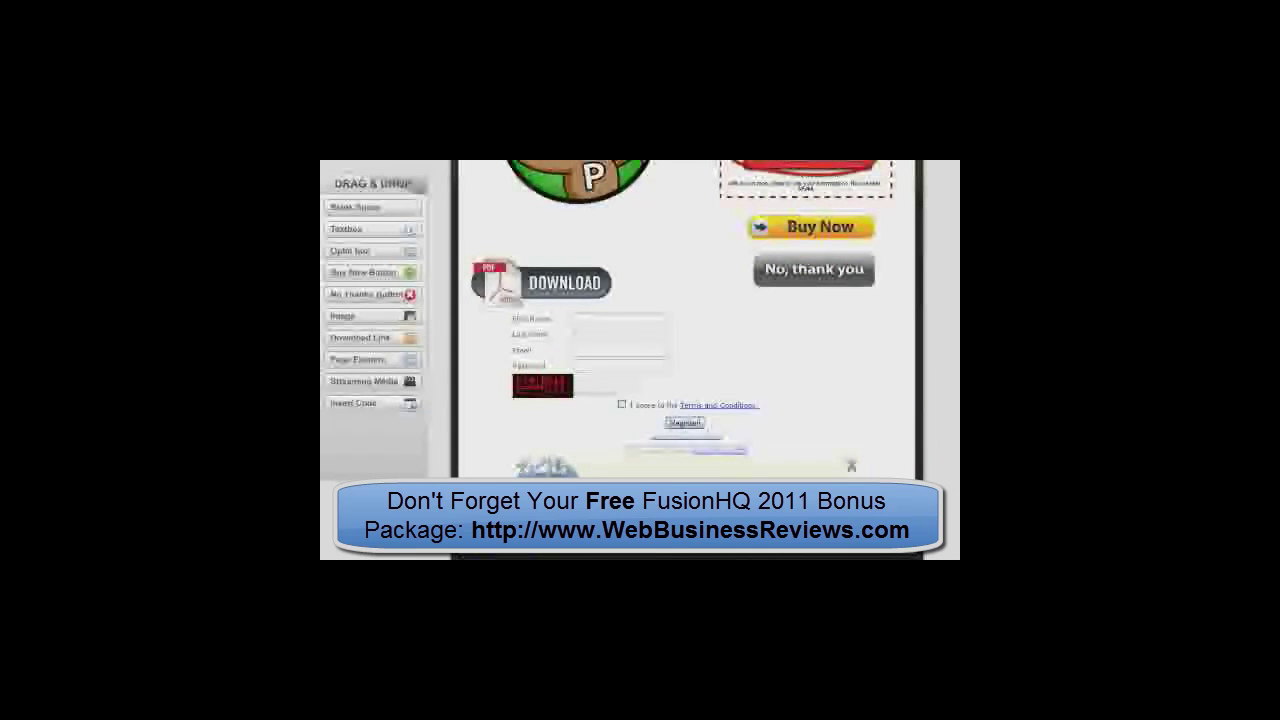
drag(363, 358, 625, 468)
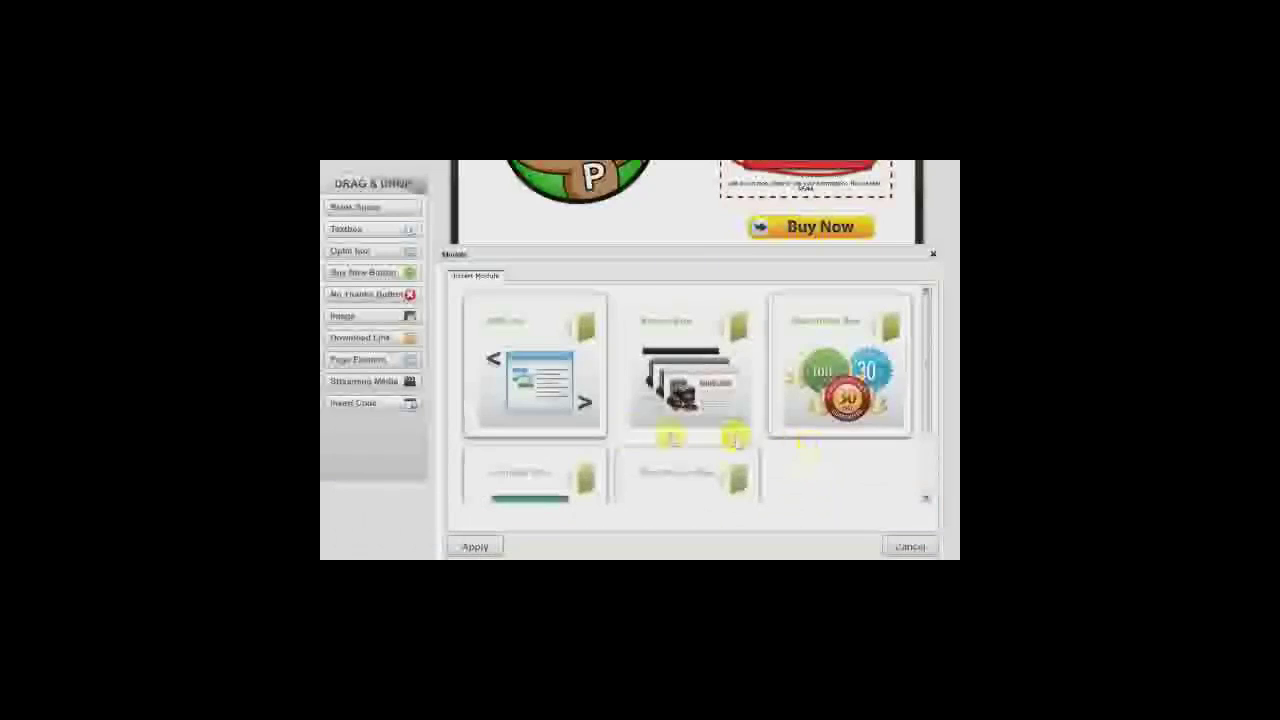
scroll(617, 478, down, 1)
click(725, 445)
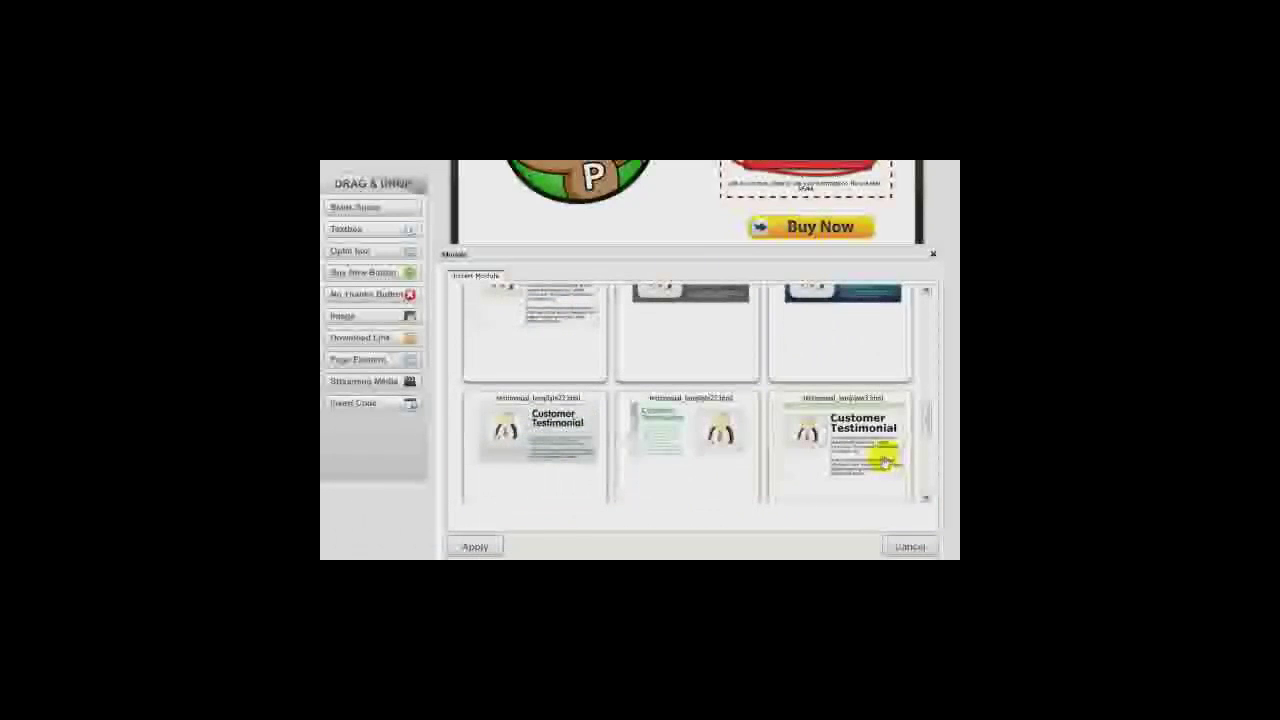
double_click(688, 435)
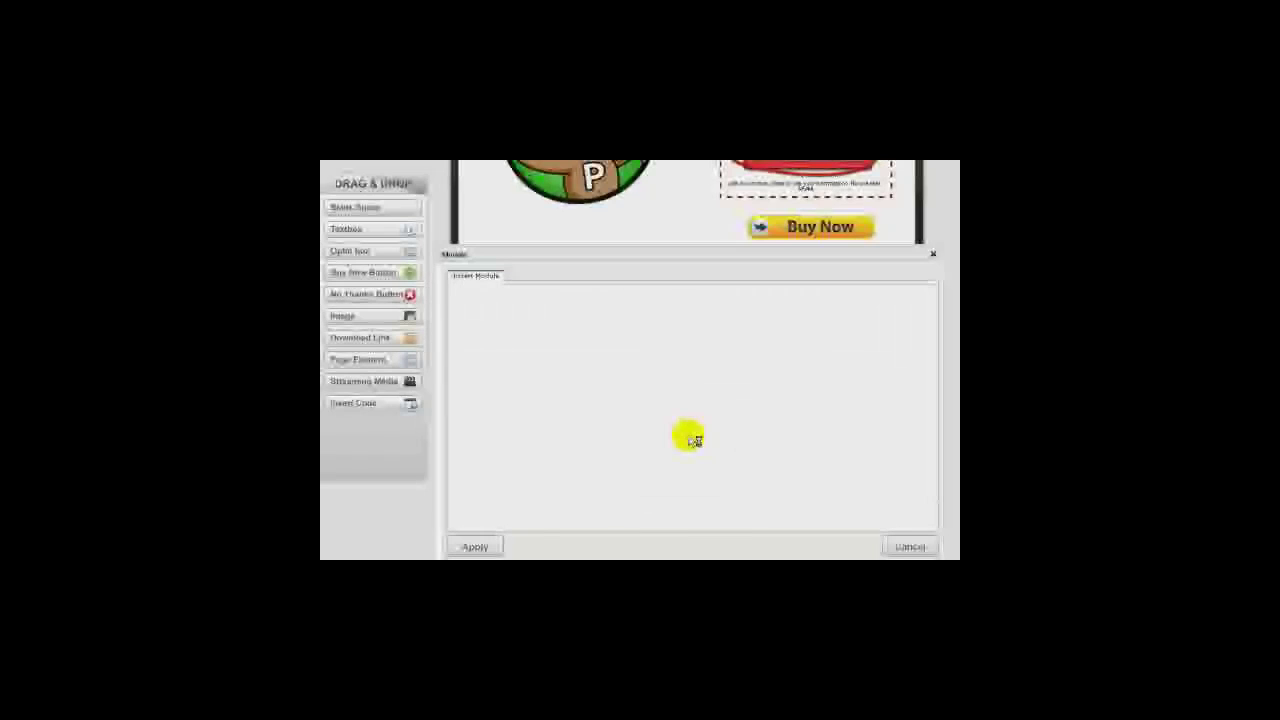
scroll(952, 428, down, 4)
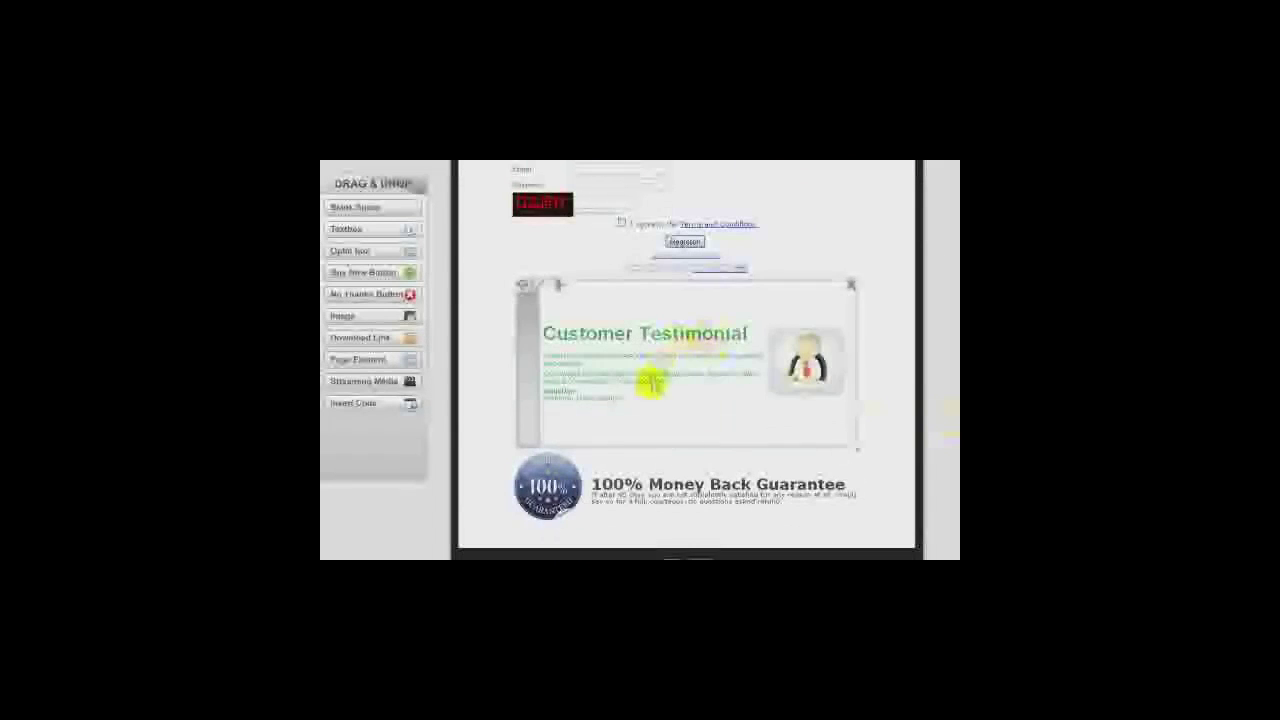
Open the Customer Testimonial box for text editing, examine its editable sample text and close the editor.
click(545, 286)
click(540, 288)
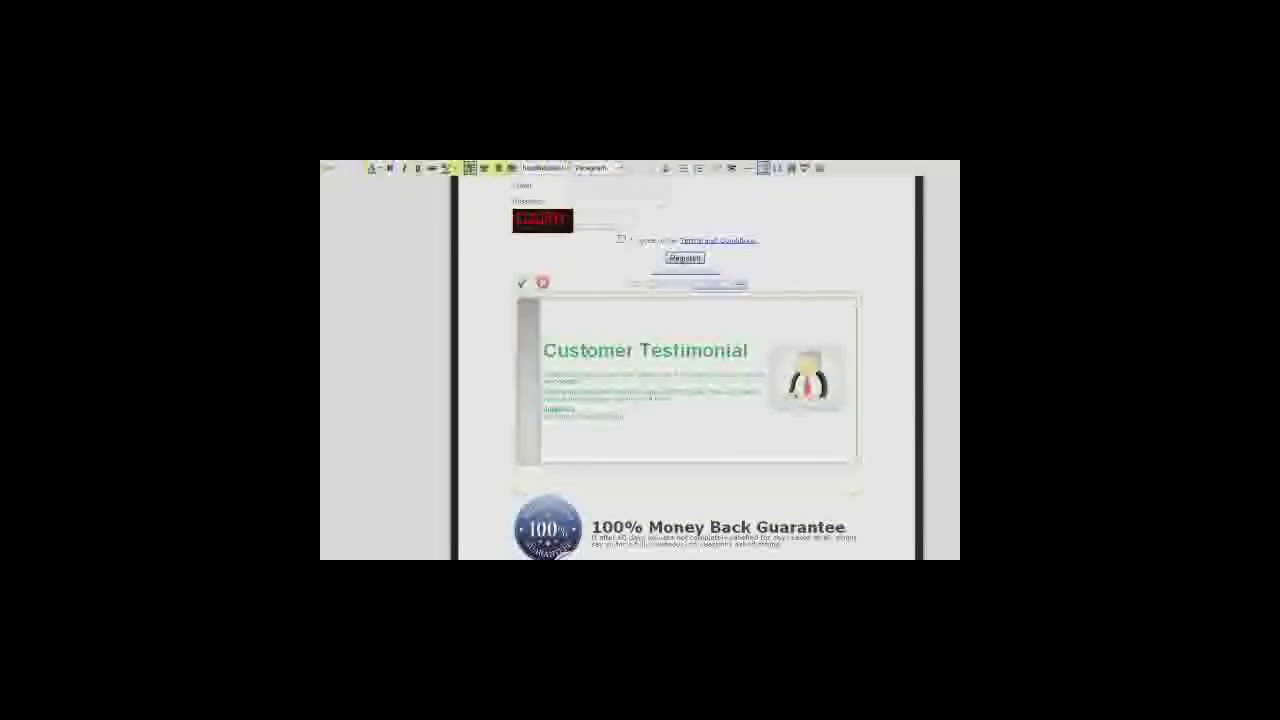
click(602, 409)
drag(557, 380, 545, 373)
drag(650, 427, 518, 292)
click(521, 287)
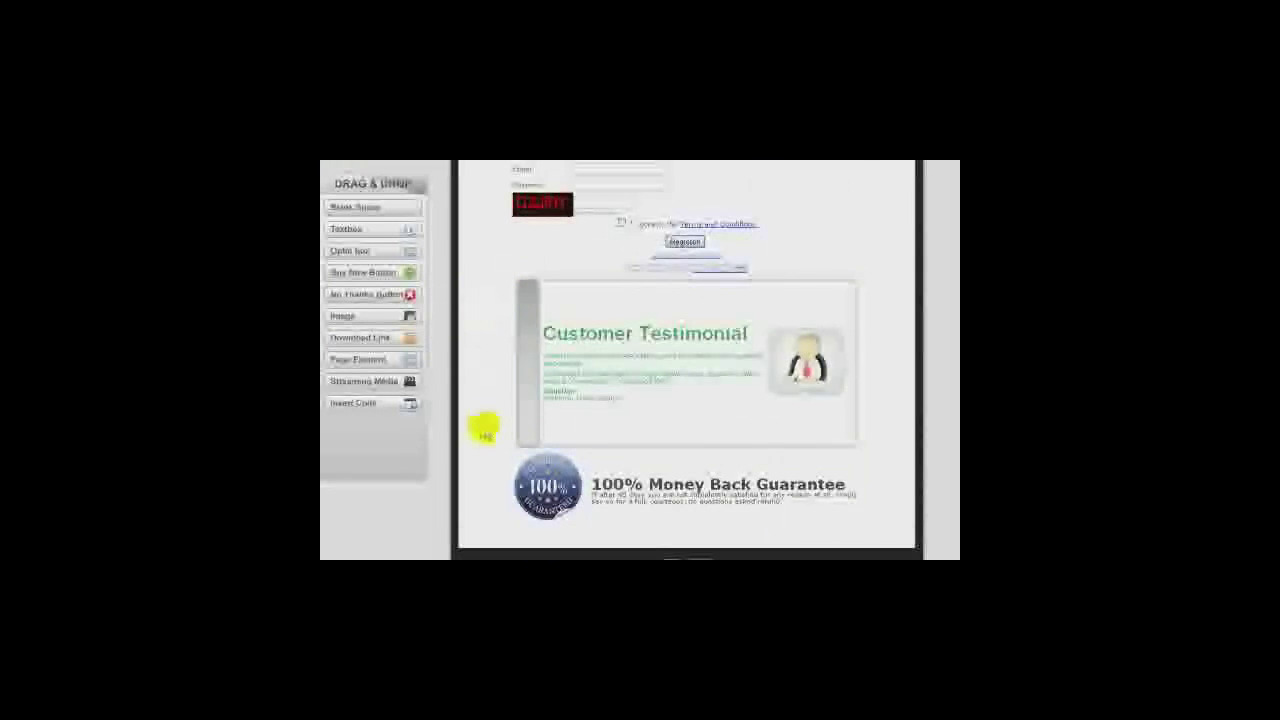
Start a streaming media element beneath the dog image, using the Uploading Video type and the fixed 320x265 size.
scroll(484, 428, up, 10)
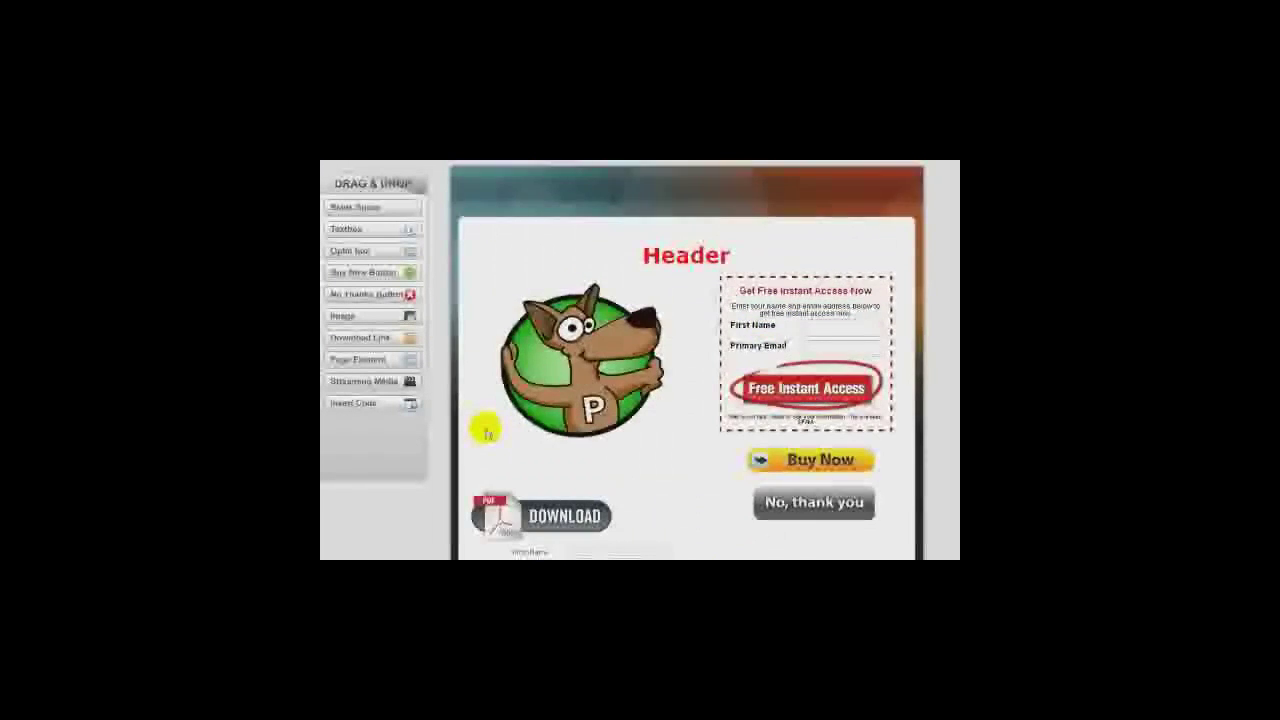
scroll(486, 432, down, 10)
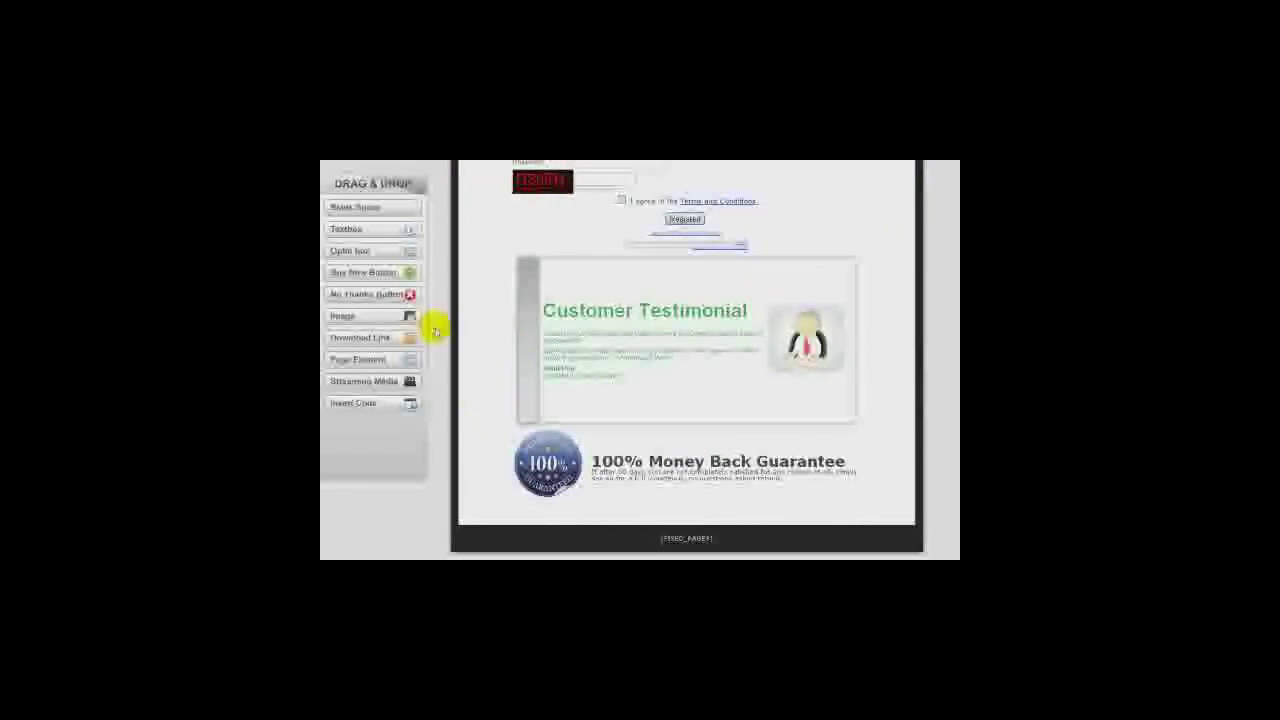
scroll(385, 398, up, 10)
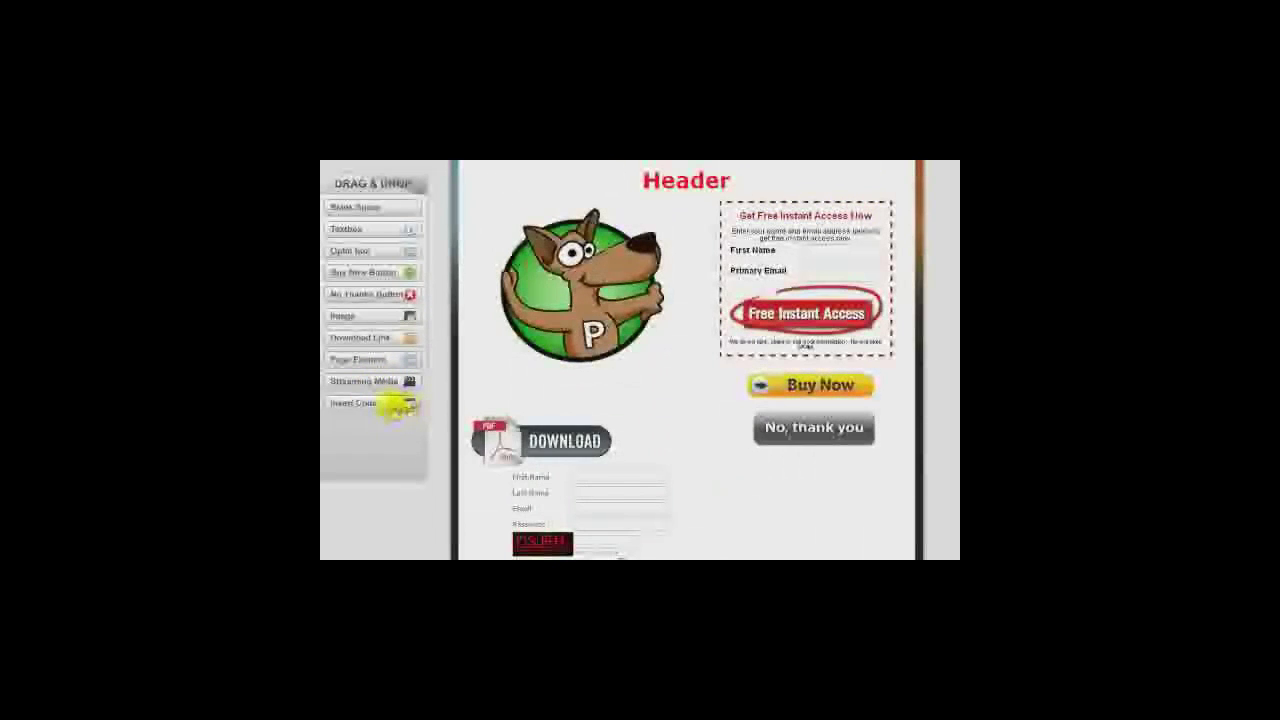
drag(353, 388, 538, 384)
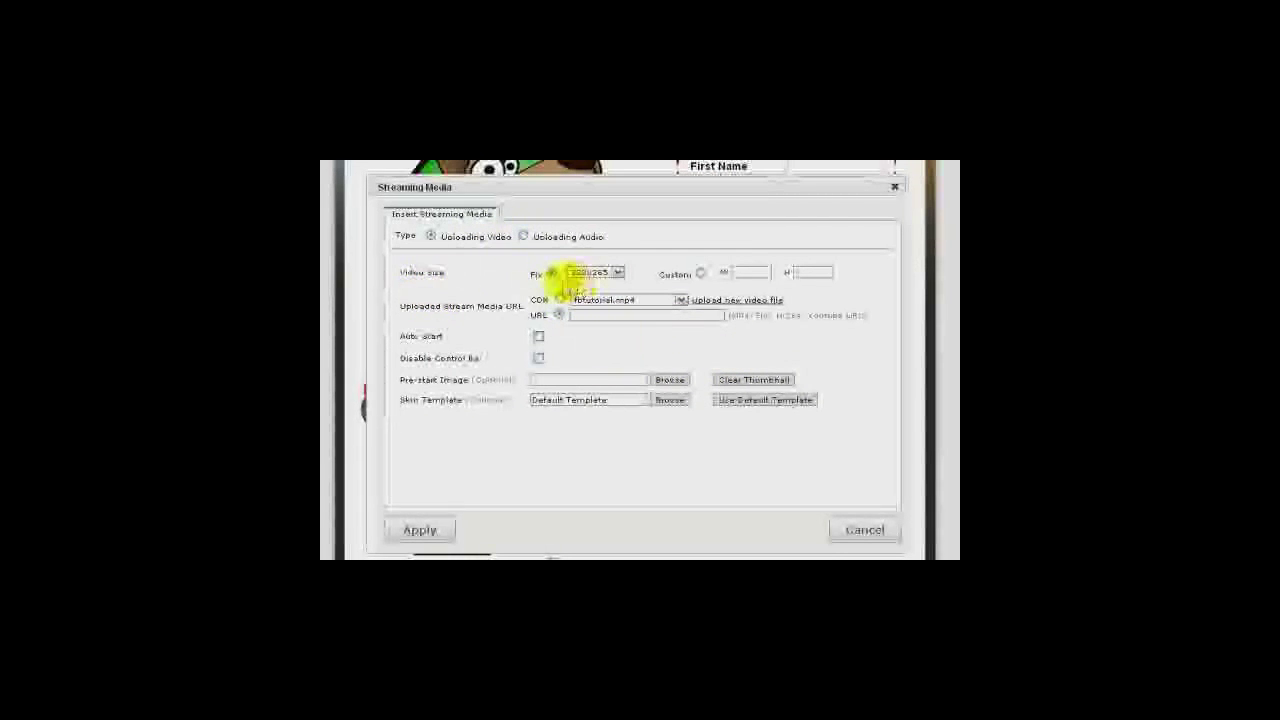
click(617, 273)
click(700, 273)
click(551, 274)
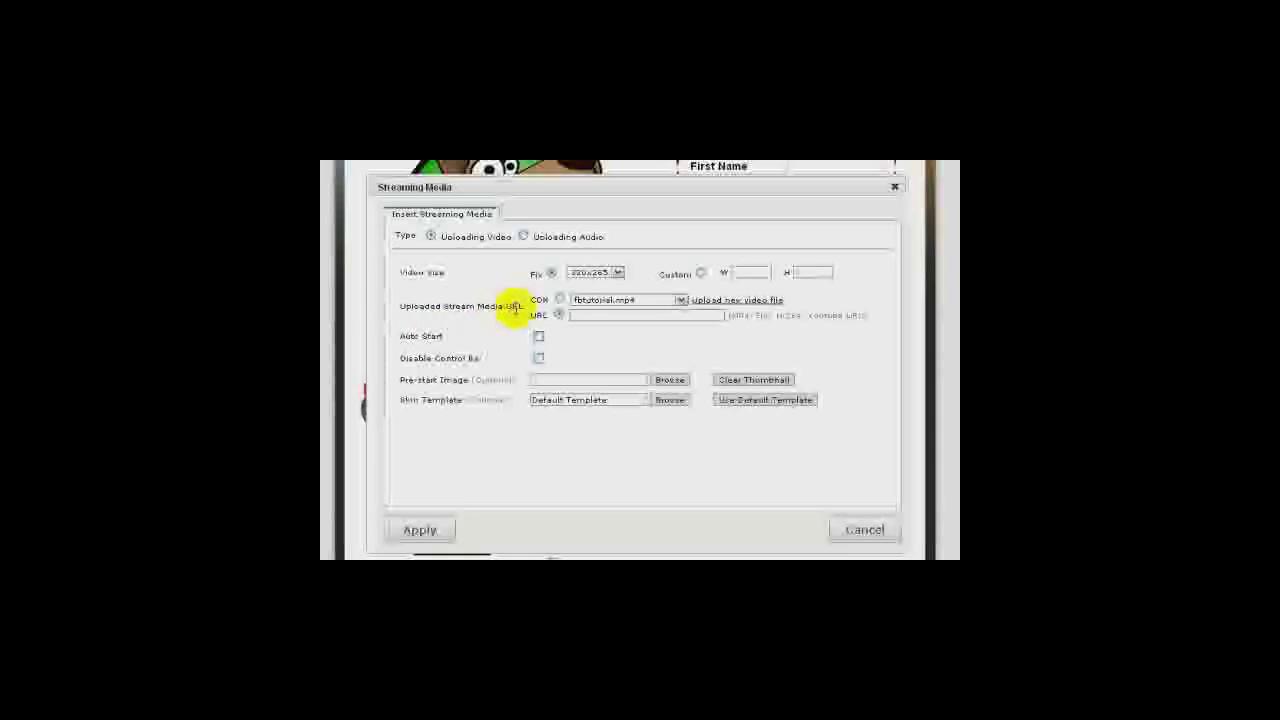
click(692, 316)
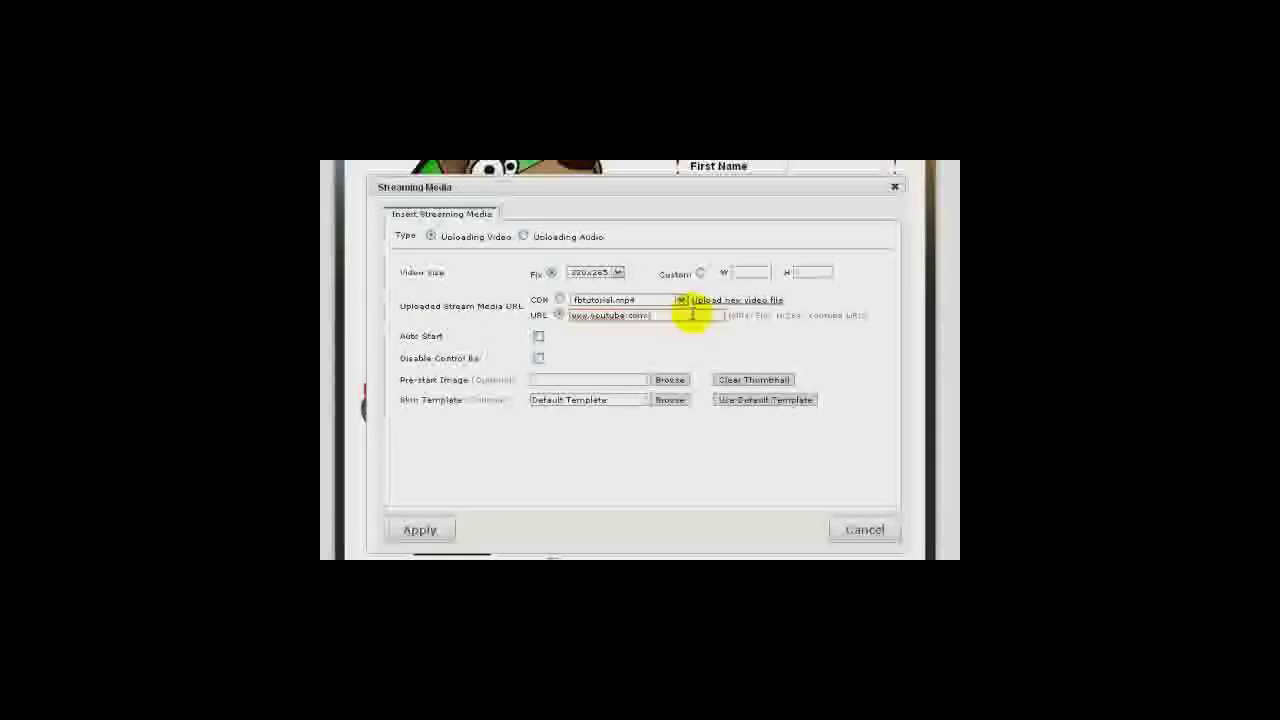
key(BackSpace)
key(BackSpace)
key(BackSpace)
key(BackSpace)
key(BackSpace)
key(BackSpace)
key(BackSpace)
key(BackSpace)
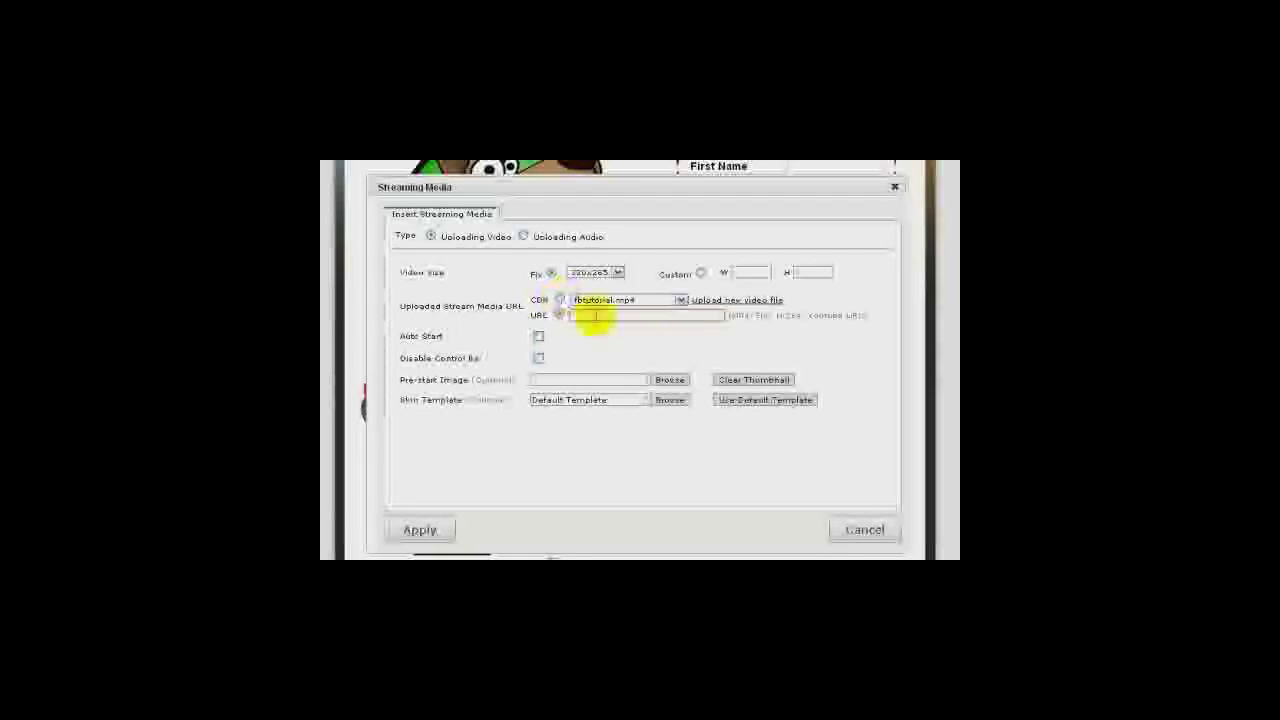
Use the CDN file fbtutorial.mp4 as the source of the streaming video.
click(648, 299)
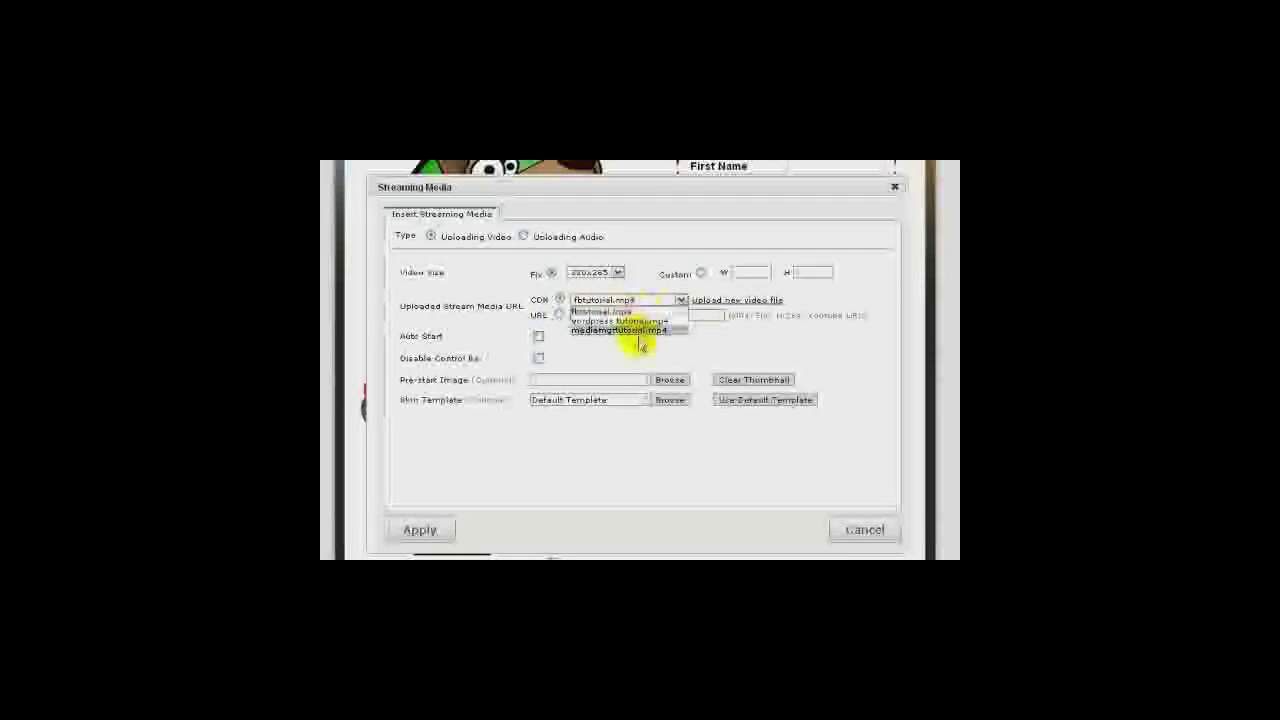
click(645, 302)
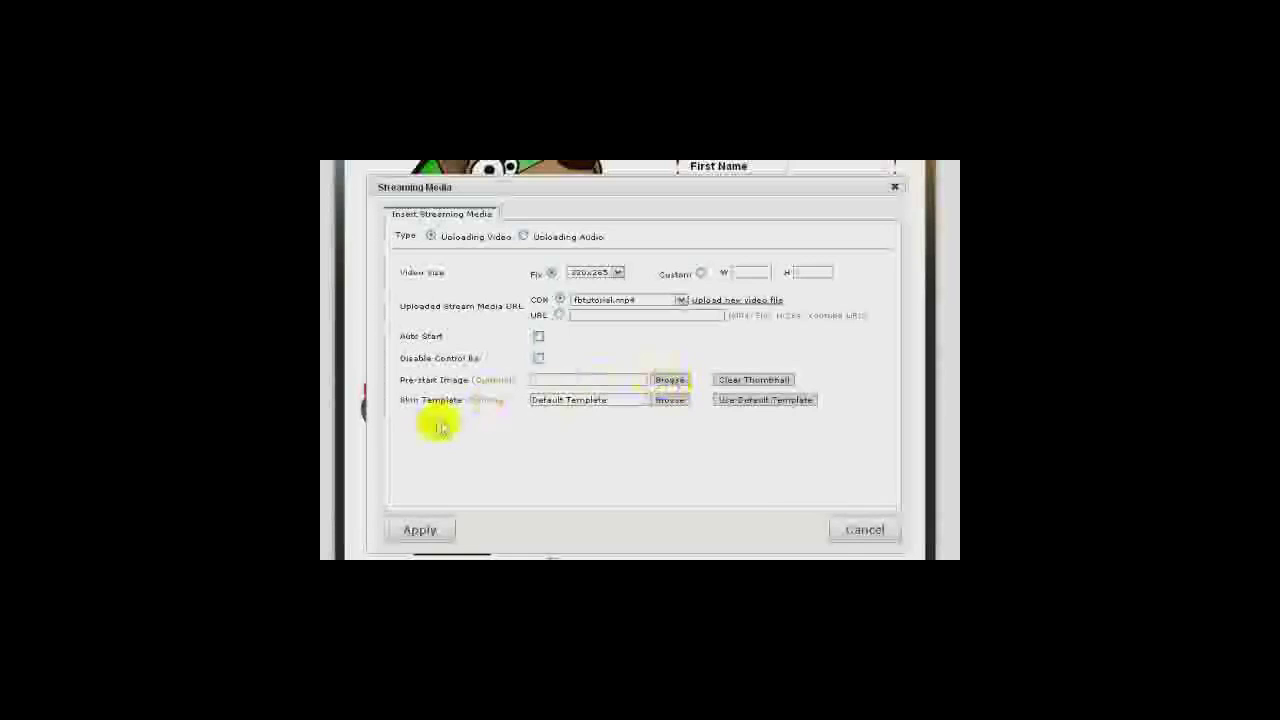
Disable the control bar for the streaming video and insert the video into the page.
click(539, 359)
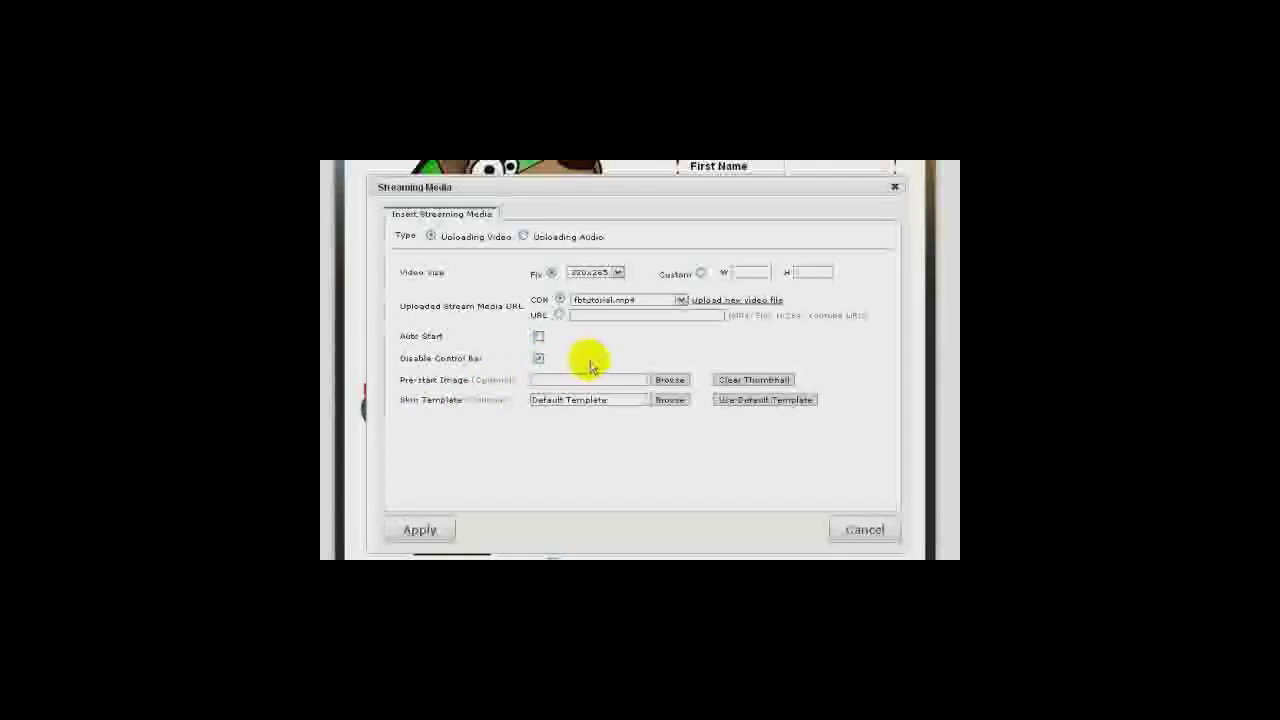
click(420, 530)
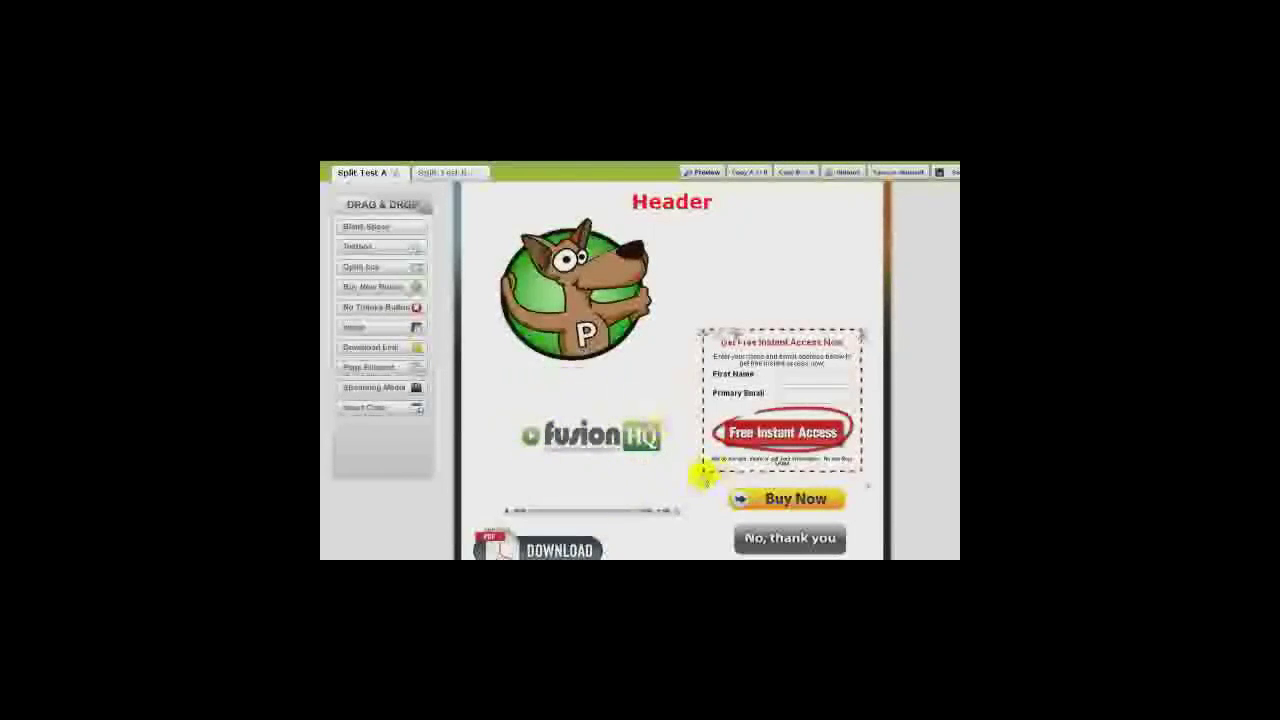
Line up the No, thank you and Buy Now buttons in a row beside the Download button, and shift the optin box slightly lower.
scroll(608, 391, down, 1)
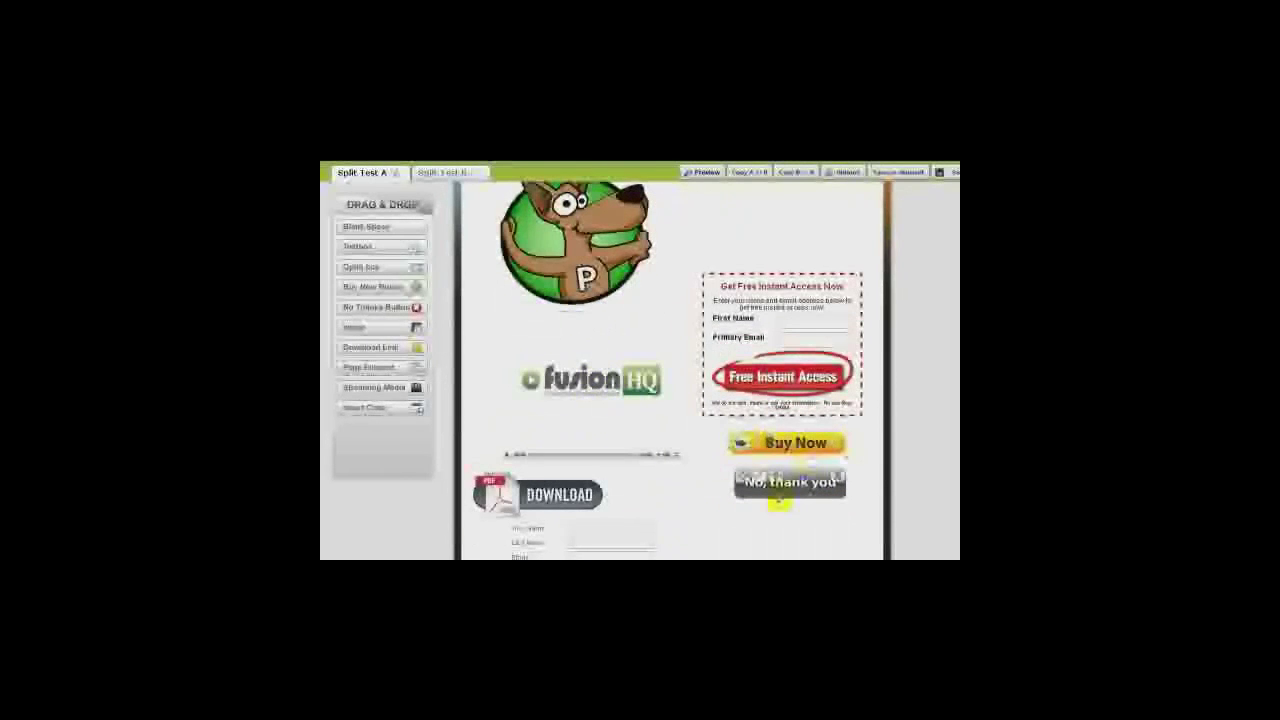
scroll(790, 486, down, 2)
scroll(760, 378, up, 2)
drag(741, 491, 621, 499)
drag(736, 454, 740, 488)
drag(703, 292, 700, 327)
click(757, 290)
scroll(757, 290, down, 2)
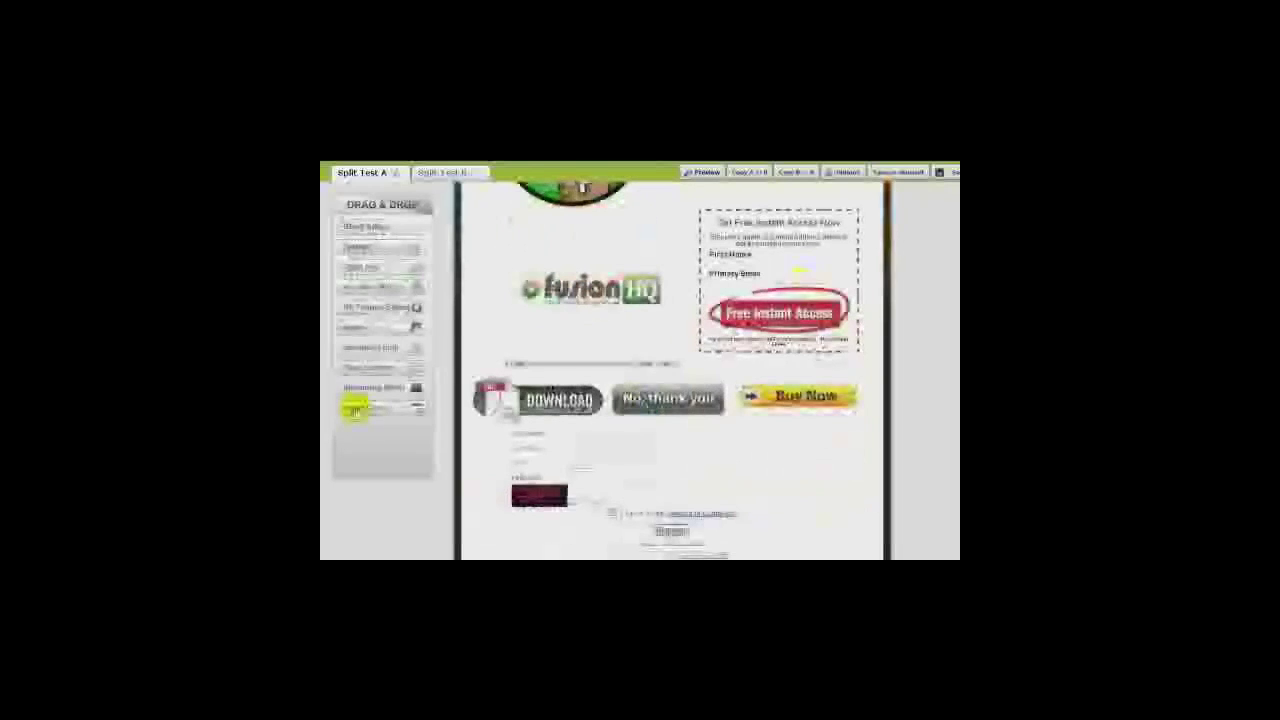
Start an Insert Code element beneath the video and cancel it without entering any code.
drag(355, 410, 658, 347)
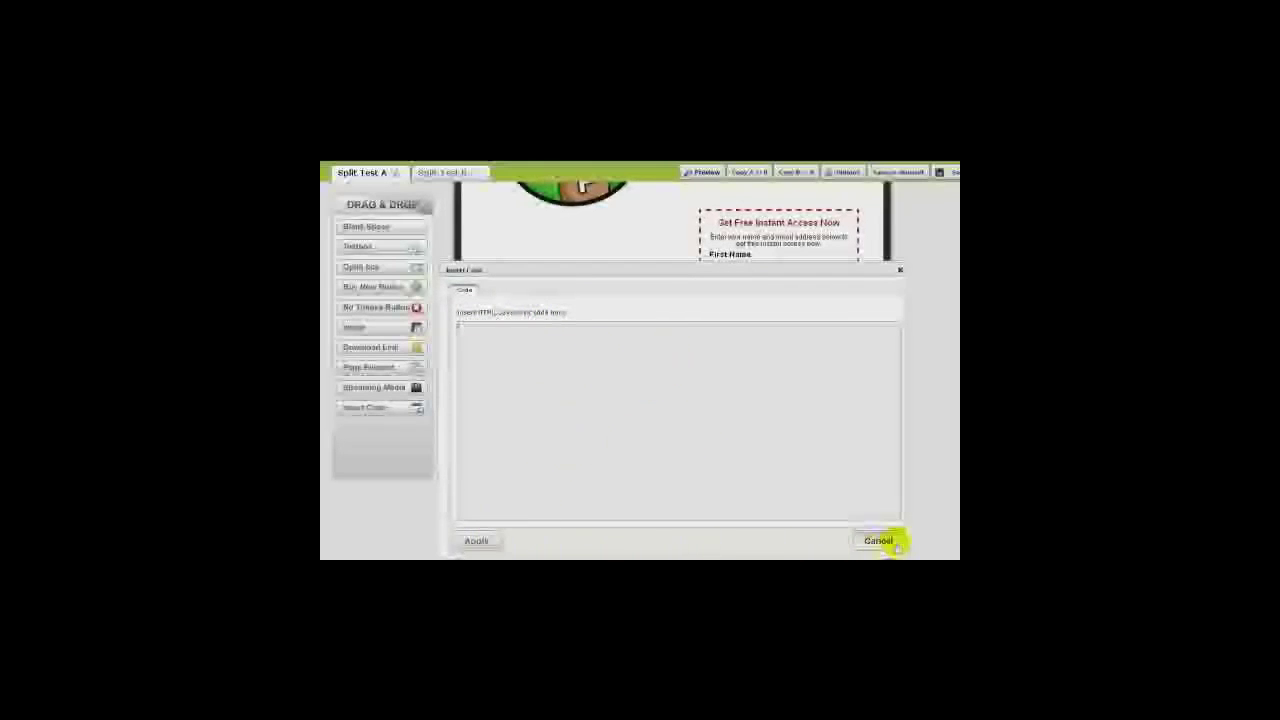
click(878, 541)
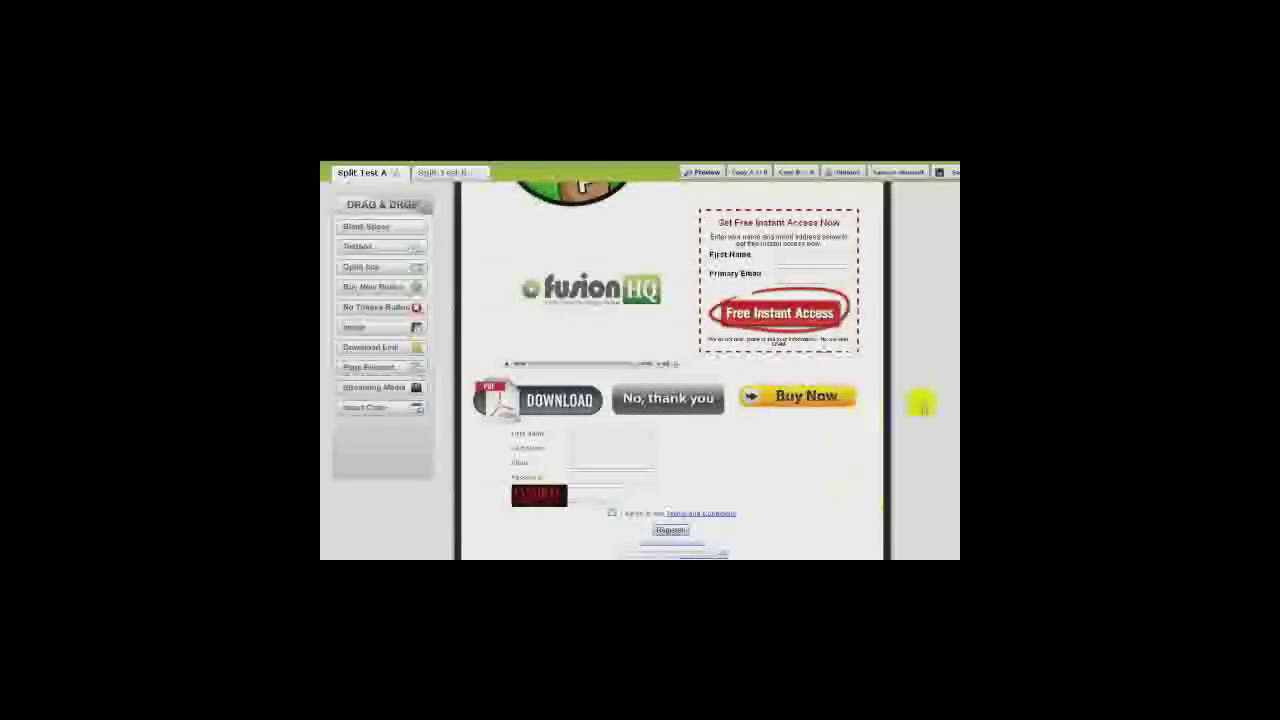
scroll(922, 403, down, 4)
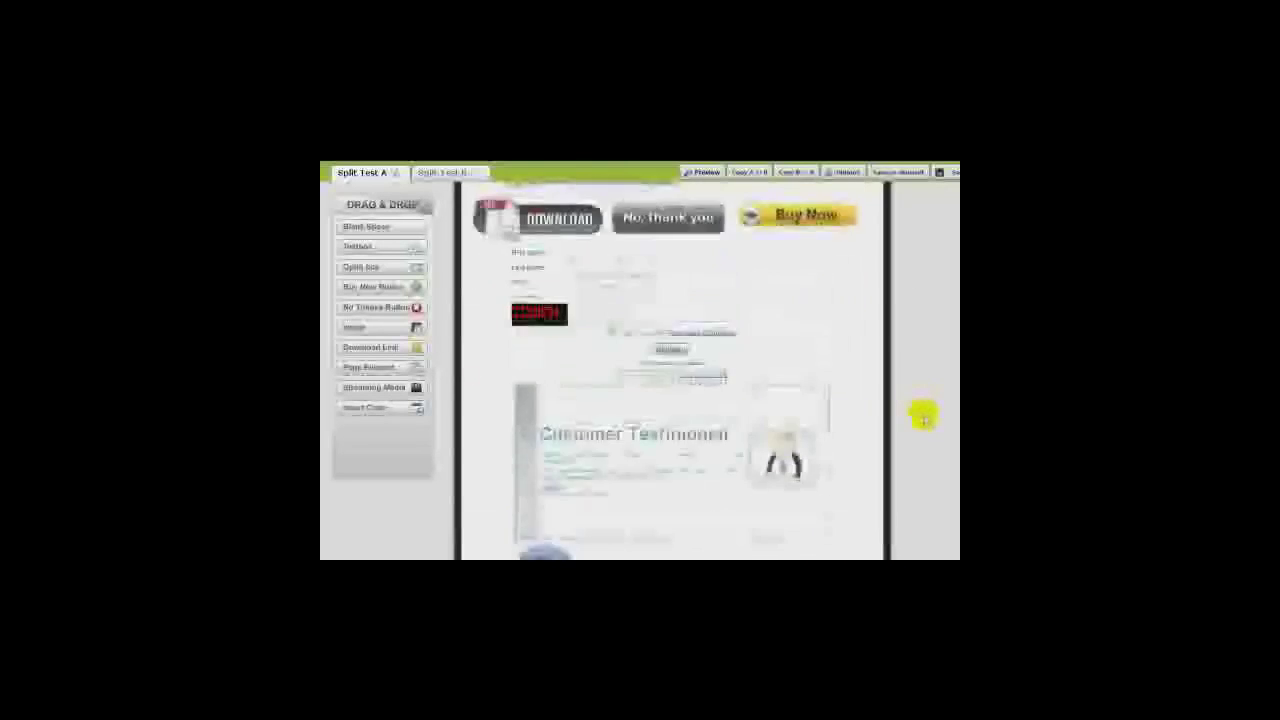
scroll(924, 420, up, 8)
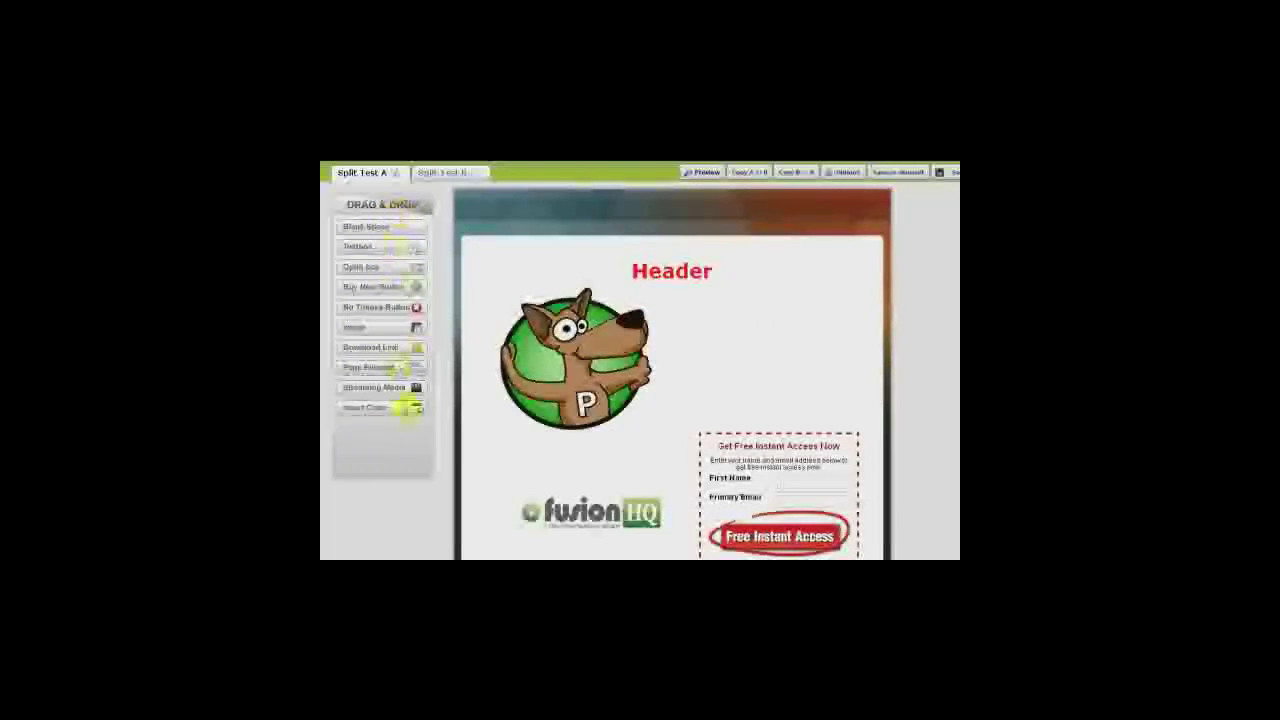
drag(422, 224, 763, 283)
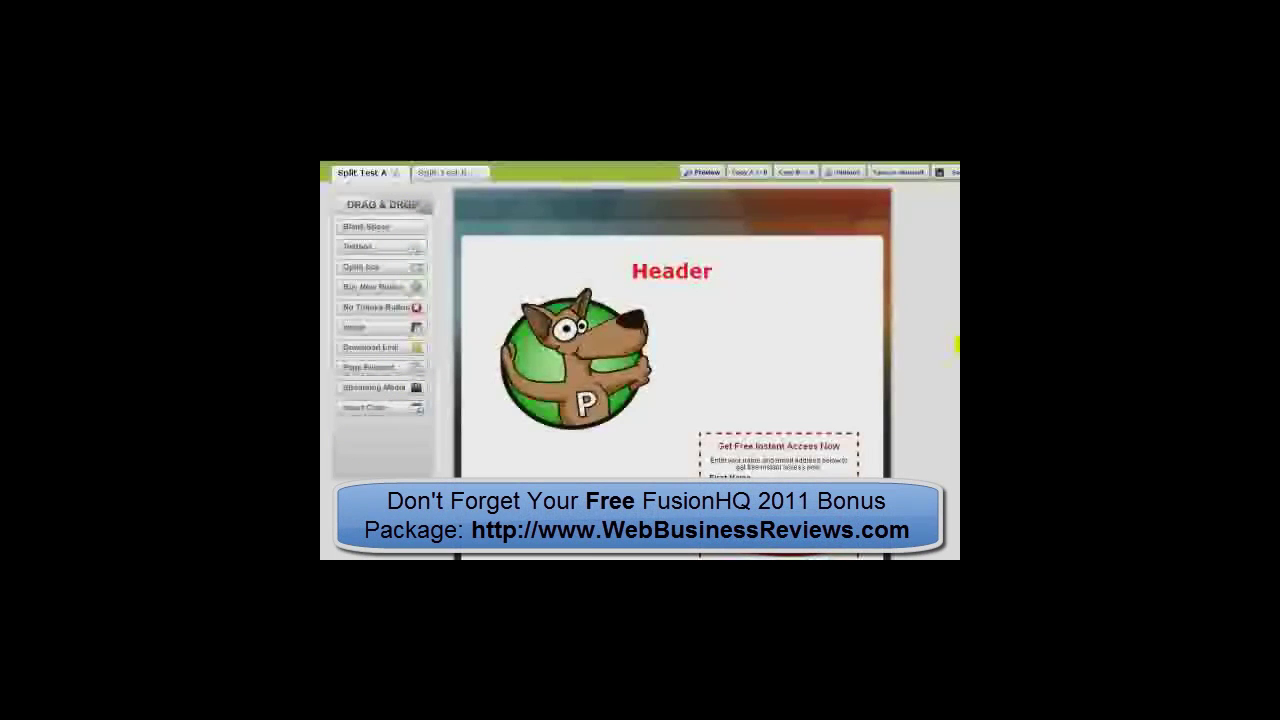
scroll(958, 344, down, 1)
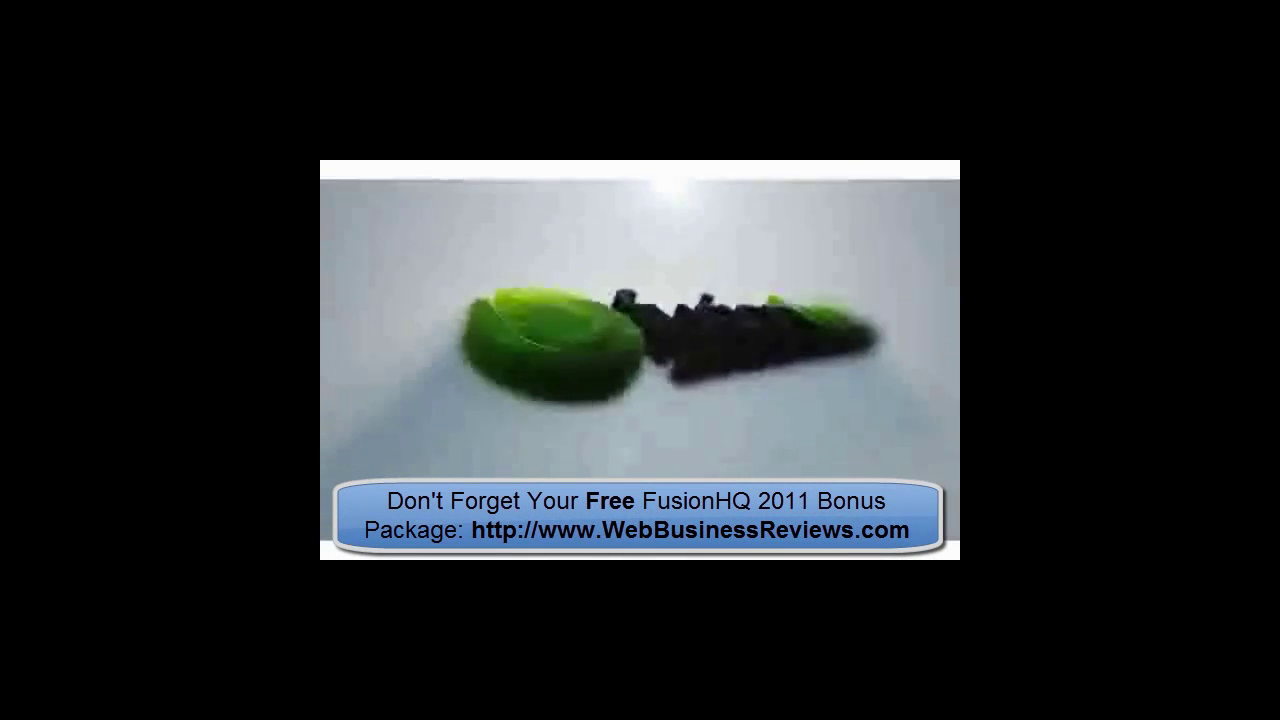